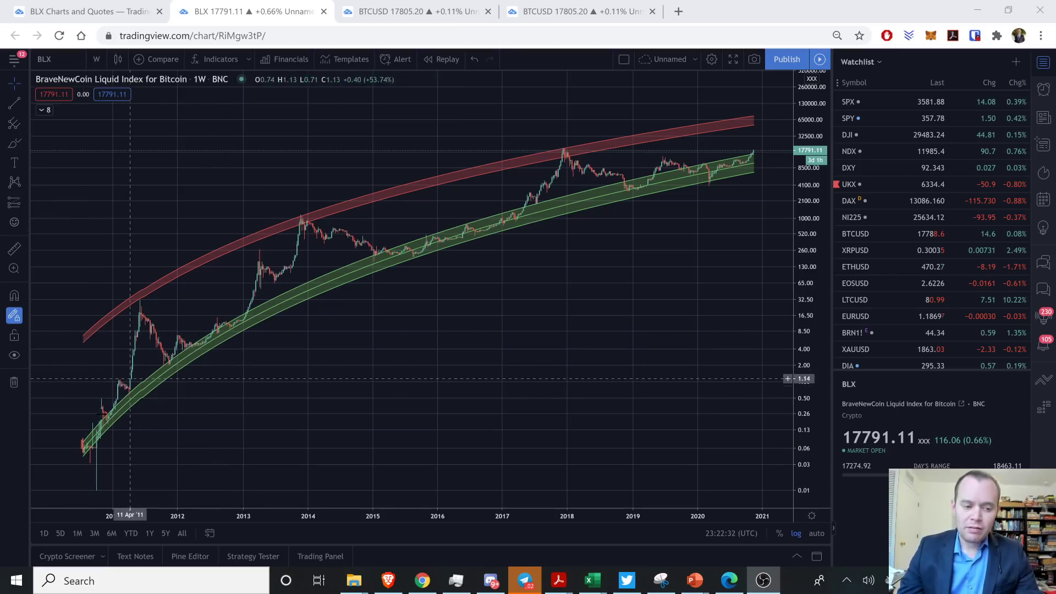
# Circle the four price stretches along the green regression band with the yellow brush: late 2010, 2012, 2015 to early 2017, and 2019 to 2020
pyautogui.click(13, 143)
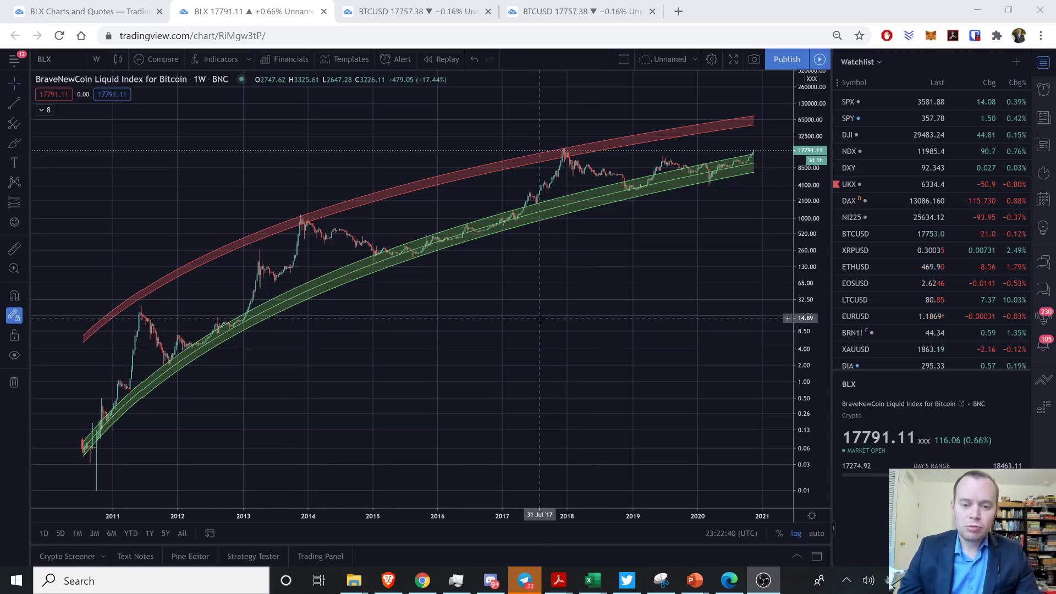
pyautogui.click(14, 143)
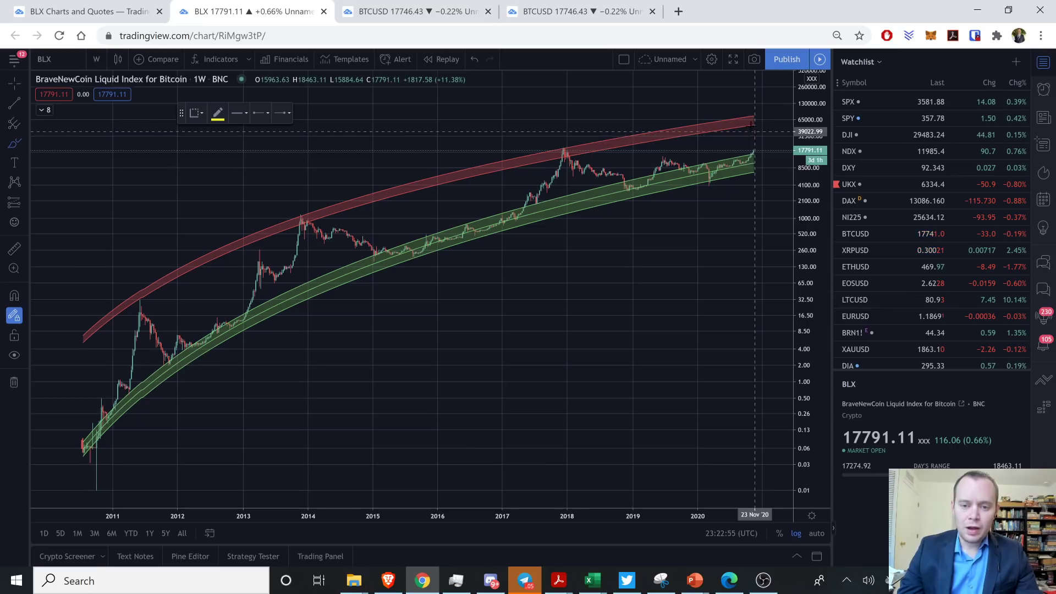
pyautogui.moveTo(108, 414)
pyautogui.mouseDown()
pyautogui.moveTo(84, 447)
pyautogui.moveTo(114, 416)
pyautogui.mouseUp()
pyautogui.moveTo(244, 321)
pyautogui.mouseDown()
pyautogui.moveTo(185, 355)
pyautogui.moveTo(242, 321)
pyautogui.mouseUp()
pyautogui.moveTo(514, 215)
pyautogui.mouseDown()
pyautogui.moveTo(389, 253)
pyautogui.moveTo(516, 215)
pyautogui.mouseUp()
pyautogui.moveTo(623, 187)
pyautogui.mouseDown()
pyautogui.moveTo(743, 157)
pyautogui.moveTo(623, 180)
pyautogui.moveTo(682, 184)
pyautogui.moveTo(756, 159)
pyautogui.moveTo(627, 185)
pyautogui.mouseUp()
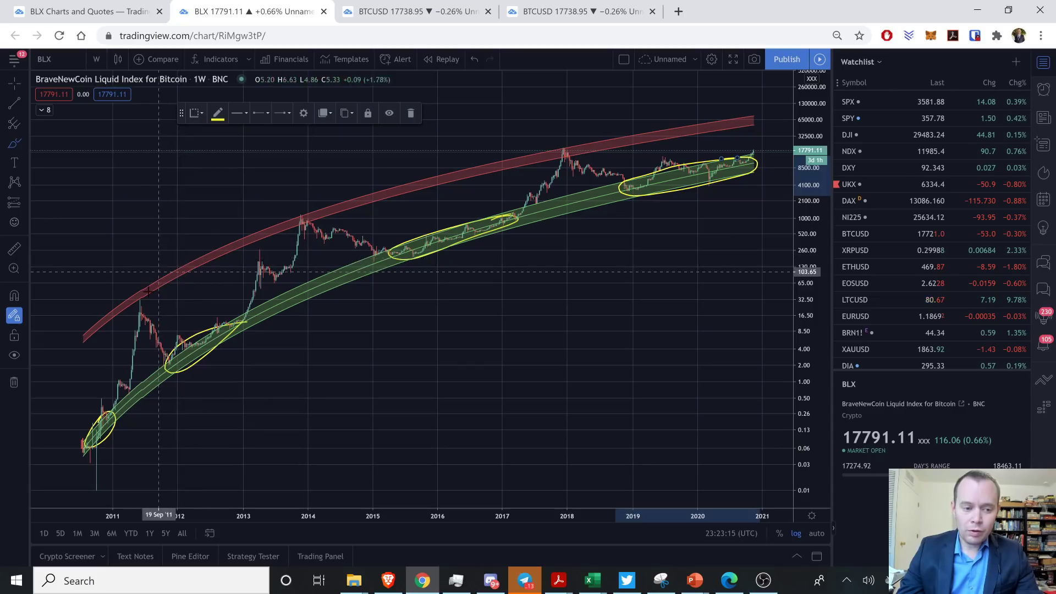
# Circle the 2011, late-2013 and late-2017 peaks at the red band with the brush, and trace the early-2013 rally and its pullback
pyautogui.moveTo(144, 290); pyautogui.dragTo(147, 311)
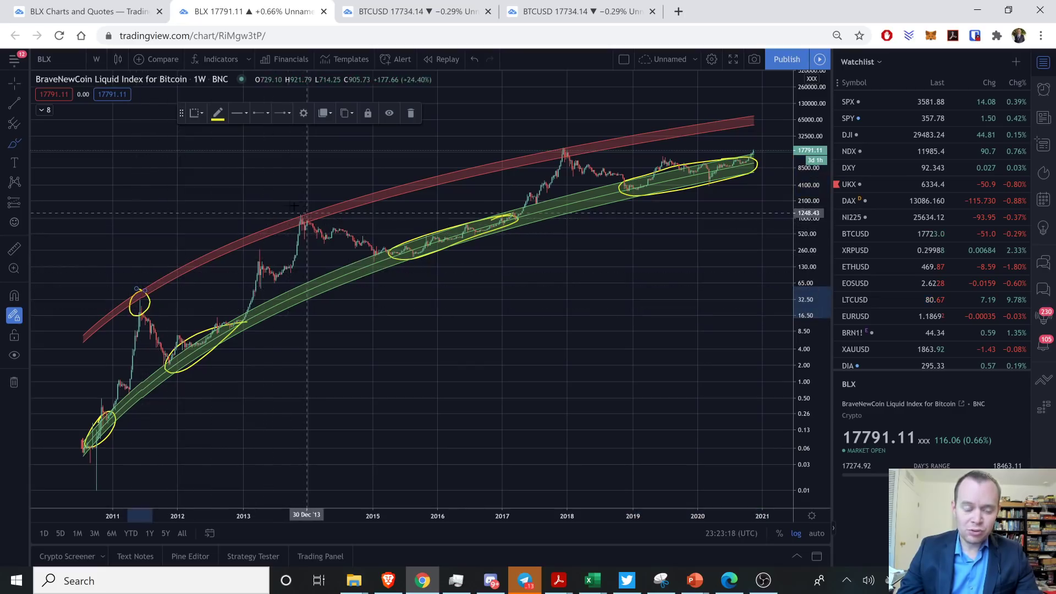
pyautogui.moveTo(302, 213); pyautogui.dragTo(302, 208)
pyautogui.moveTo(554, 138); pyautogui.dragTo(561, 139)
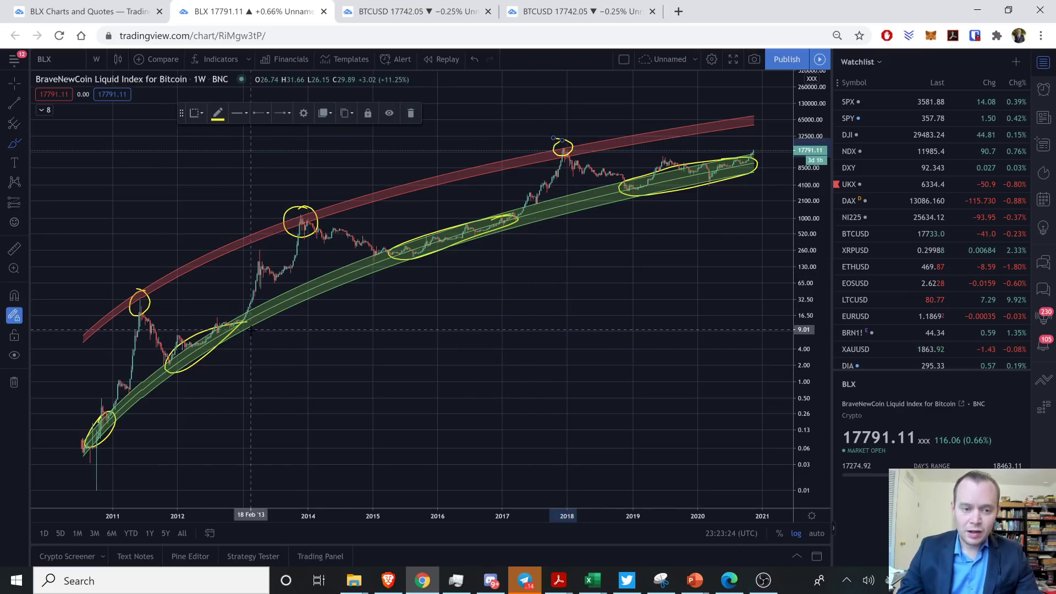
pyautogui.moveTo(243, 320); pyautogui.dragTo(260, 257)
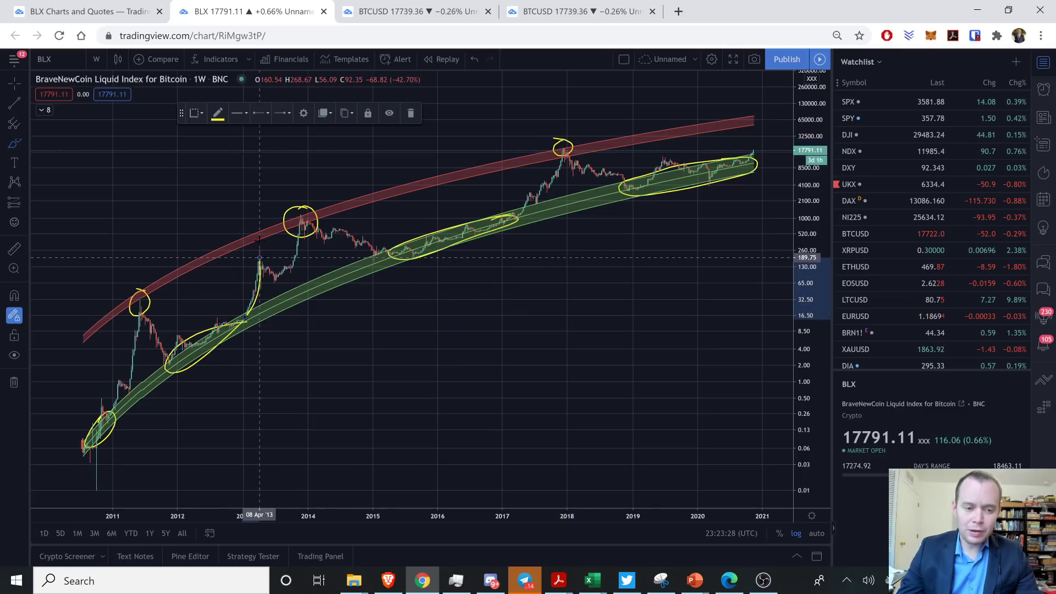
pyautogui.moveTo(258, 256)
pyautogui.mouseDown()
pyautogui.moveTo(248, 257)
pyautogui.moveTo(278, 278)
pyautogui.moveTo(250, 257)
pyautogui.moveTo(271, 250)
pyautogui.moveTo(294, 278)
pyautogui.mouseUp()
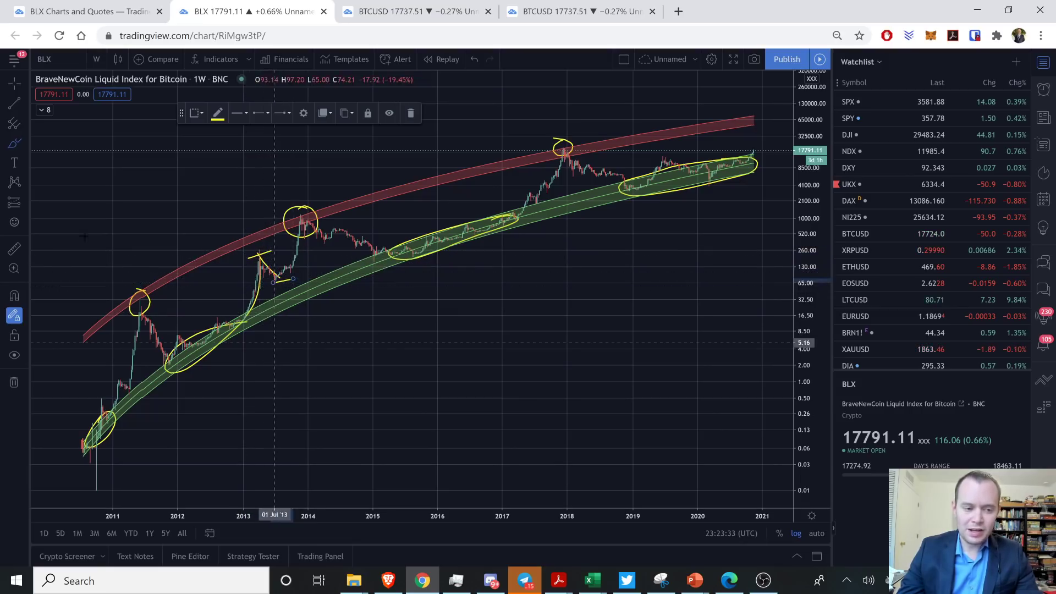
pyautogui.click(25, 202)
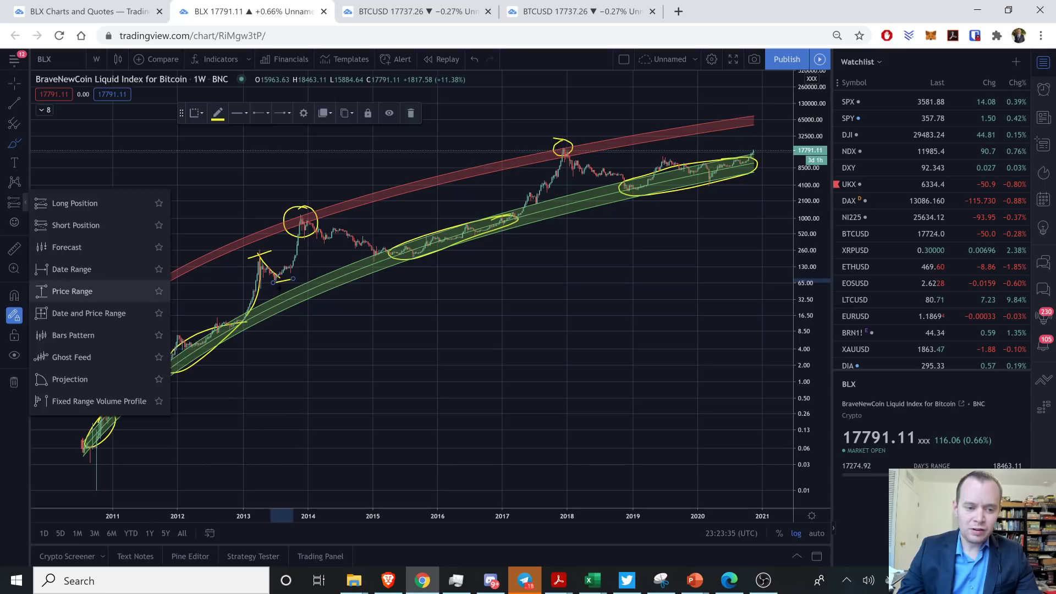
pyautogui.click(71, 291)
pyautogui.click(256, 247)
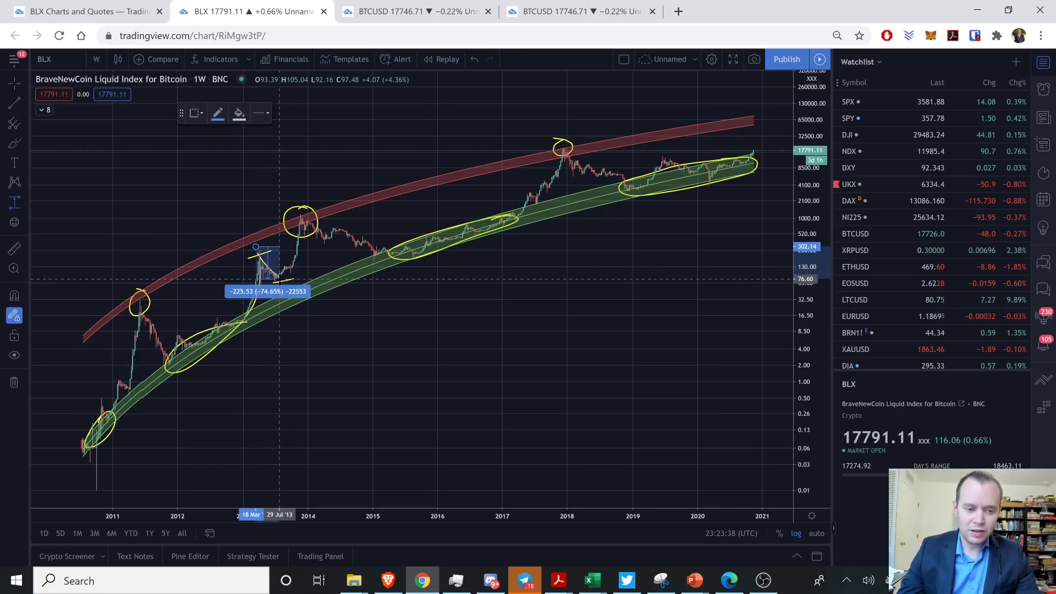
pyautogui.press('Escape')
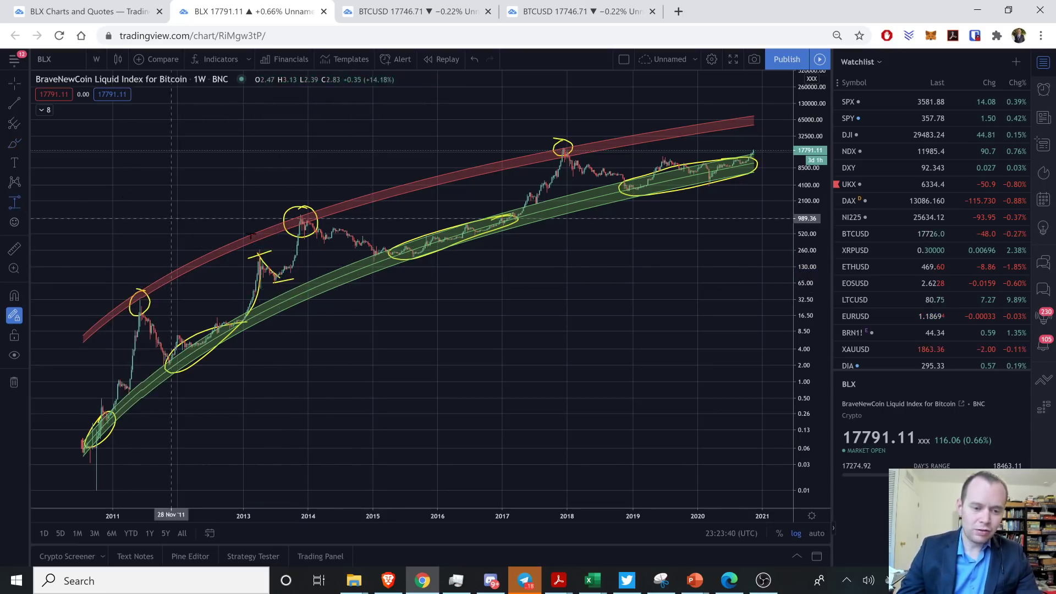
# Measure the price drop from the April 2013 peak to the July 2013 low with a Price Range, and remove the measurement
pyautogui.scroll(3, 172, 218)
pyautogui.click(26, 104)
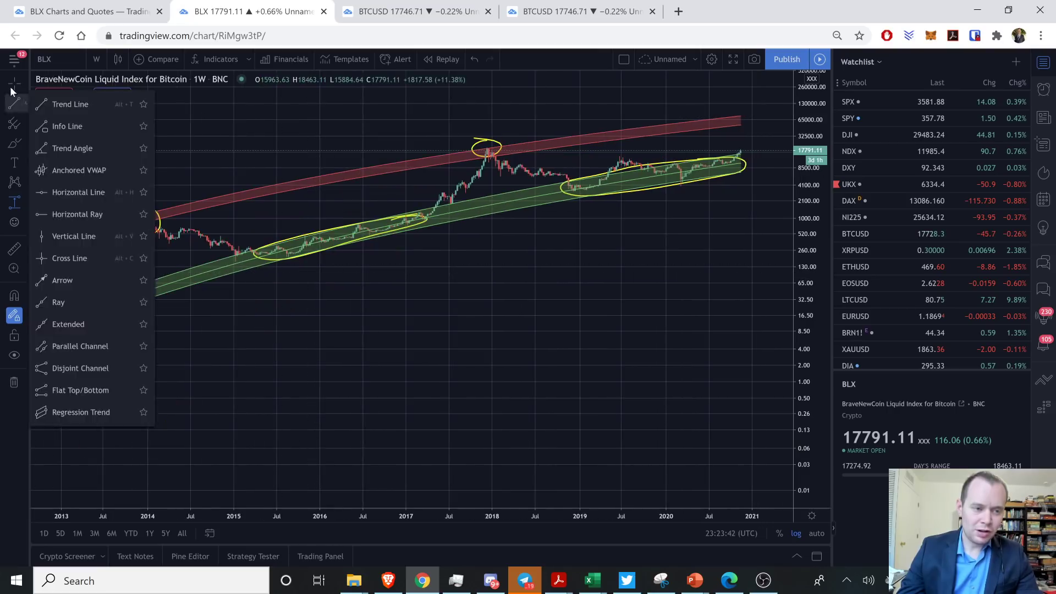
pyautogui.moveTo(77, 238); pyautogui.dragTo(306, 237)
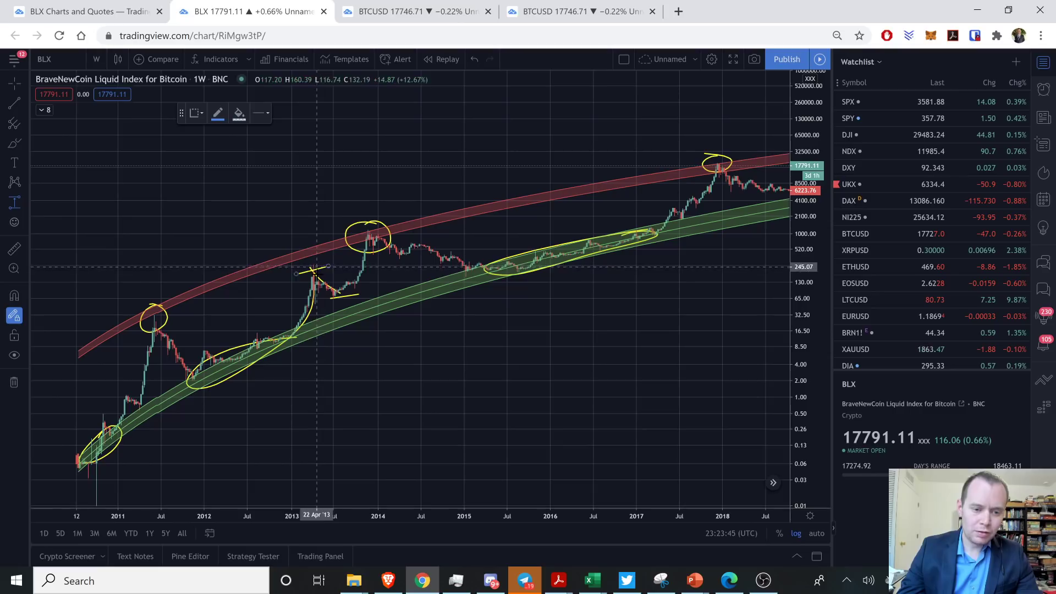
pyautogui.keyDown('shift'); pyautogui.click(314, 275); pyautogui.keyUp('shift')
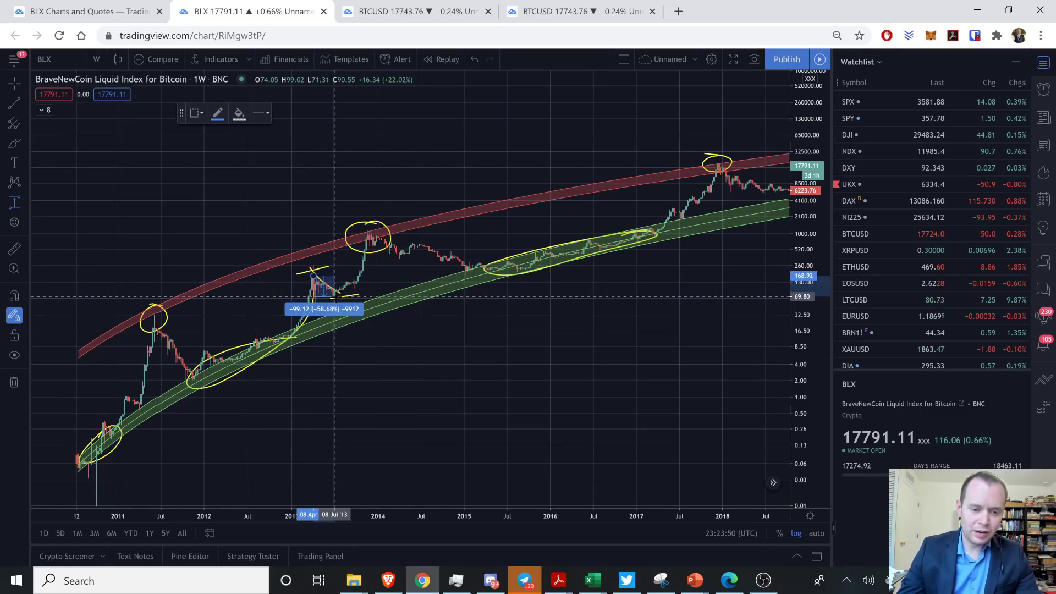
pyautogui.click(334, 297)
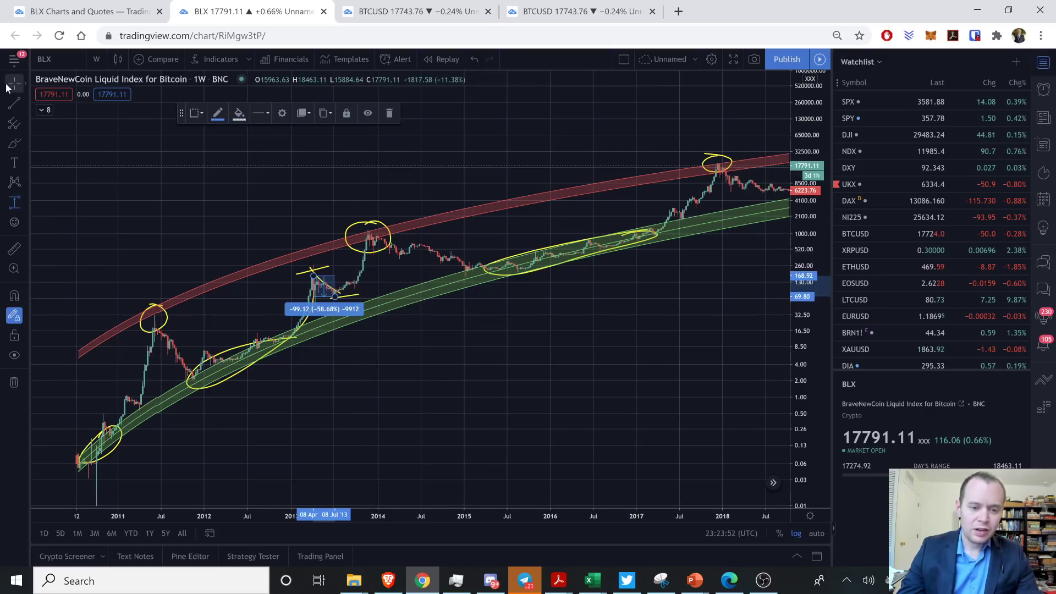
pyautogui.click(327, 318)
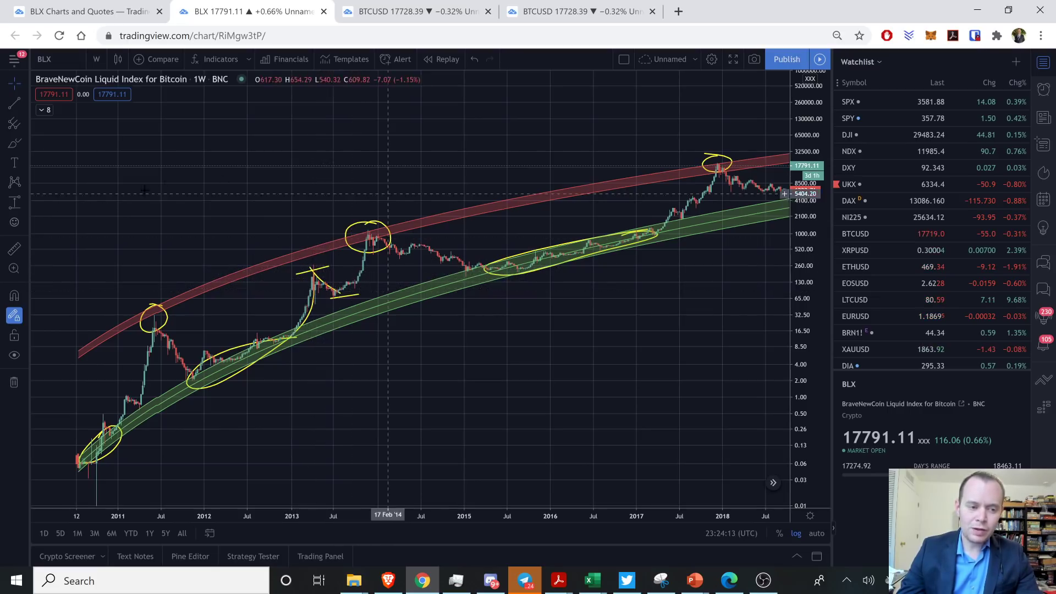
# Measure the rise from the April 2013 peak to the November 2013 peak with a Date and Price Range, and delete the measurement
pyautogui.click(25, 202)
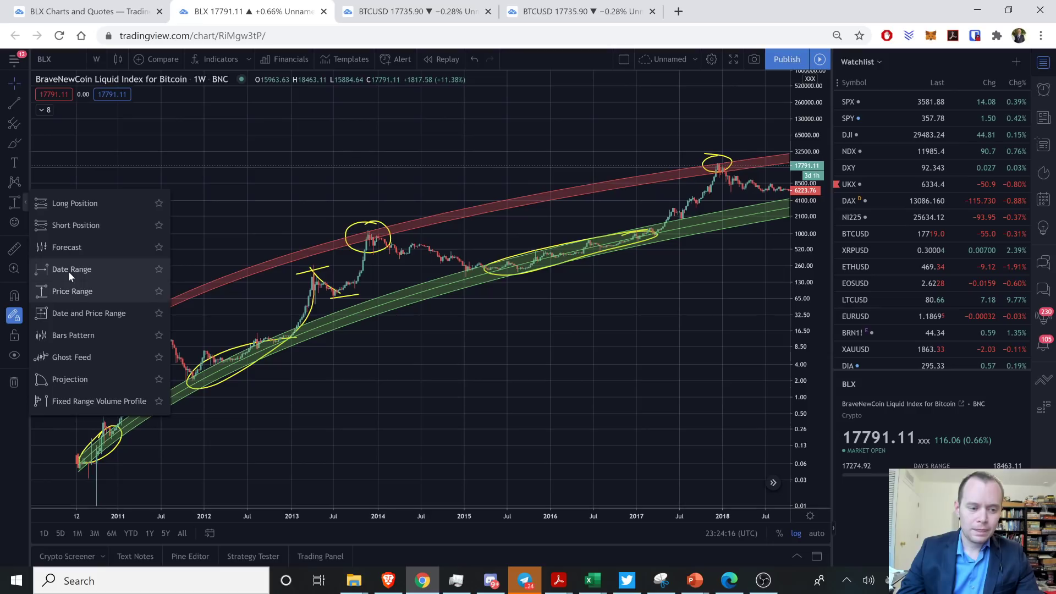
pyautogui.click(102, 290)
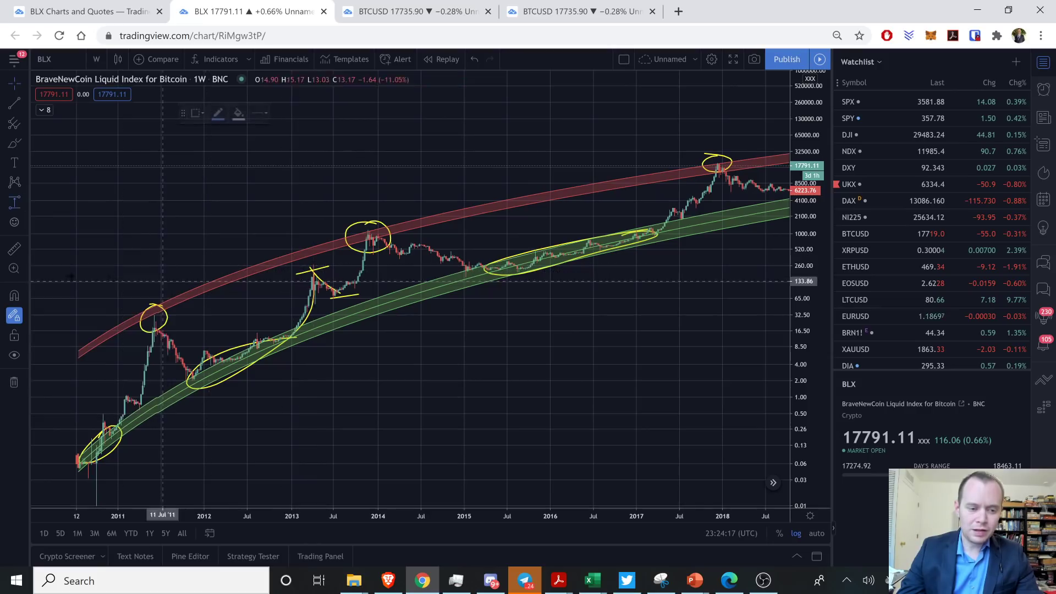
pyautogui.click(26, 197)
pyautogui.click(84, 323)
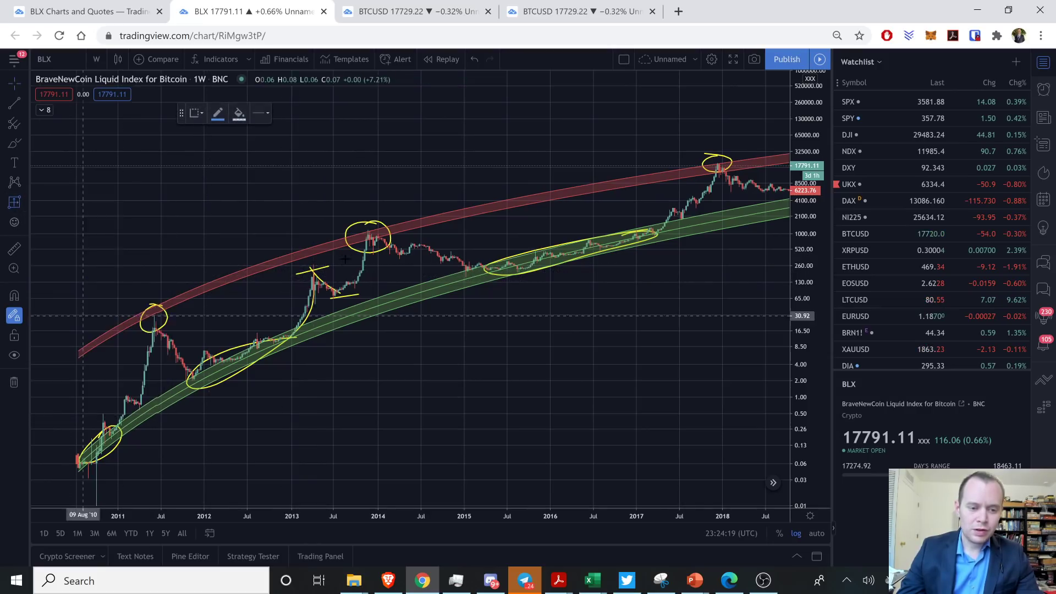
pyautogui.click(312, 276)
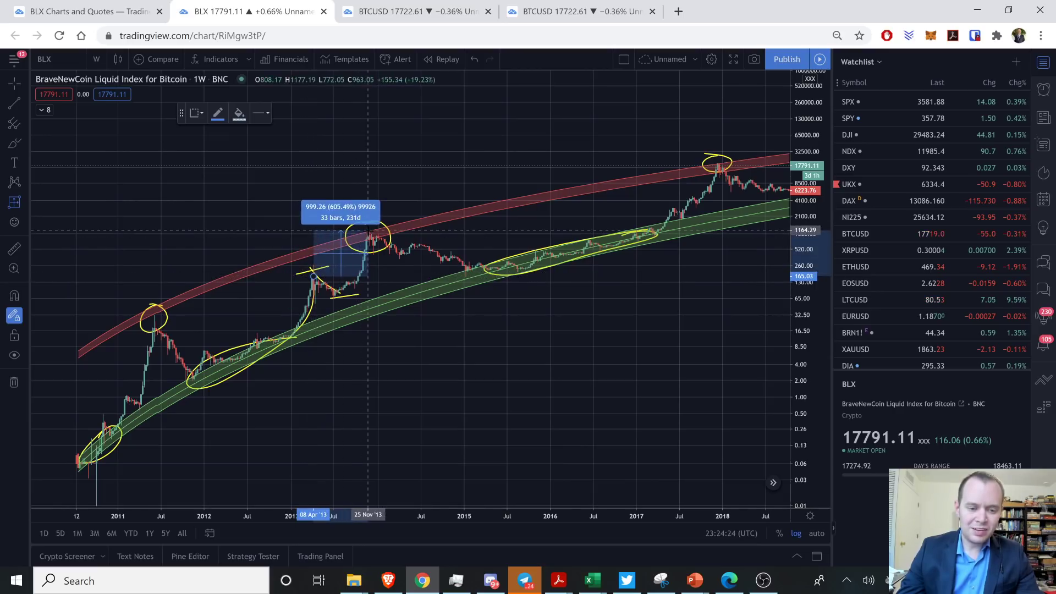
pyautogui.click(368, 234)
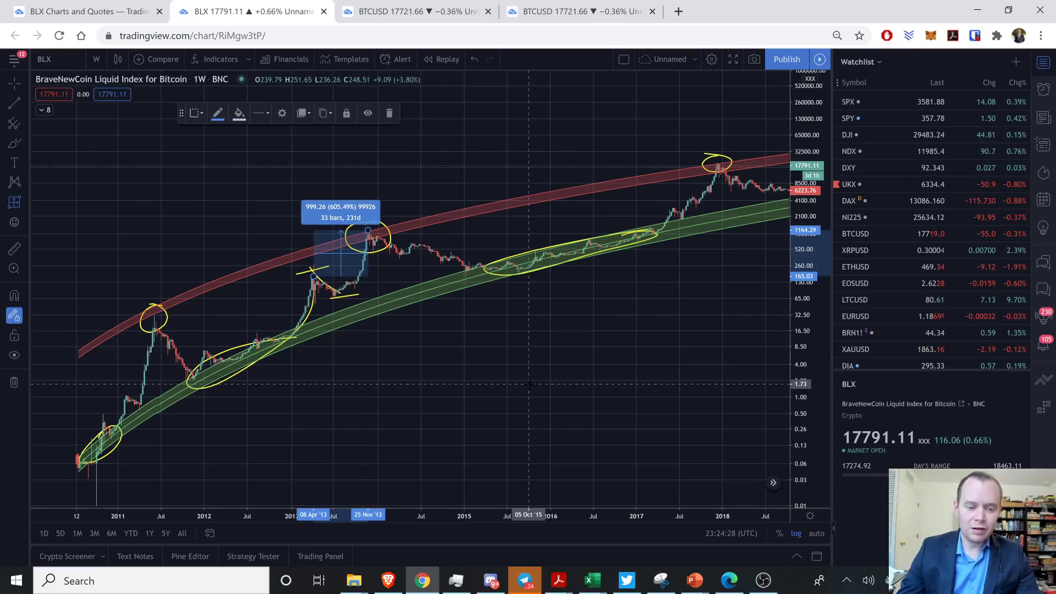
pyautogui.press('Delete')
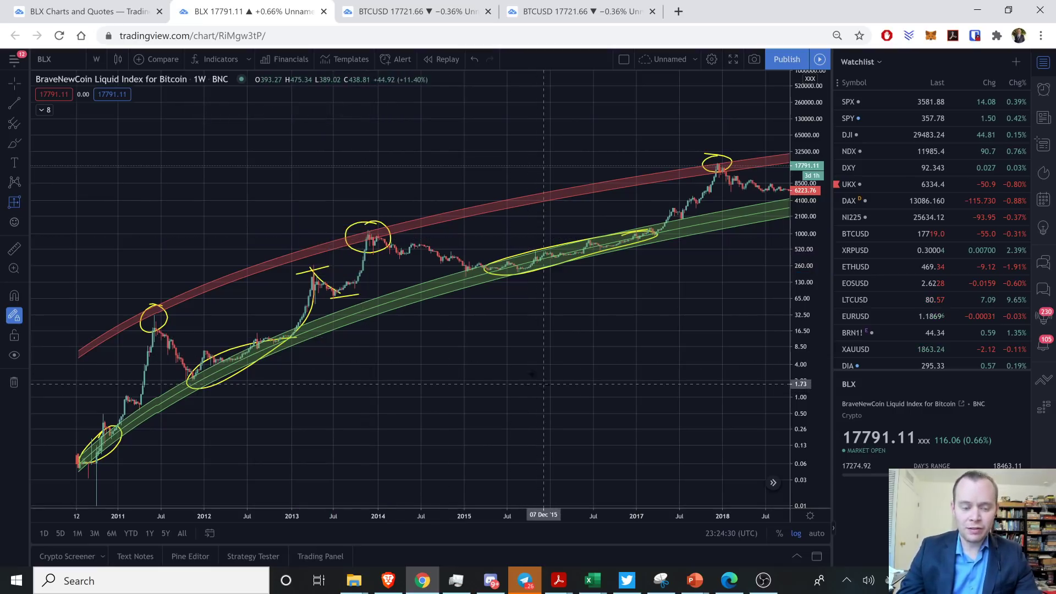
# Try to extend the April 2013 rally up to the red band with a brush stroke, and undo the stroke
pyautogui.click(14, 143)
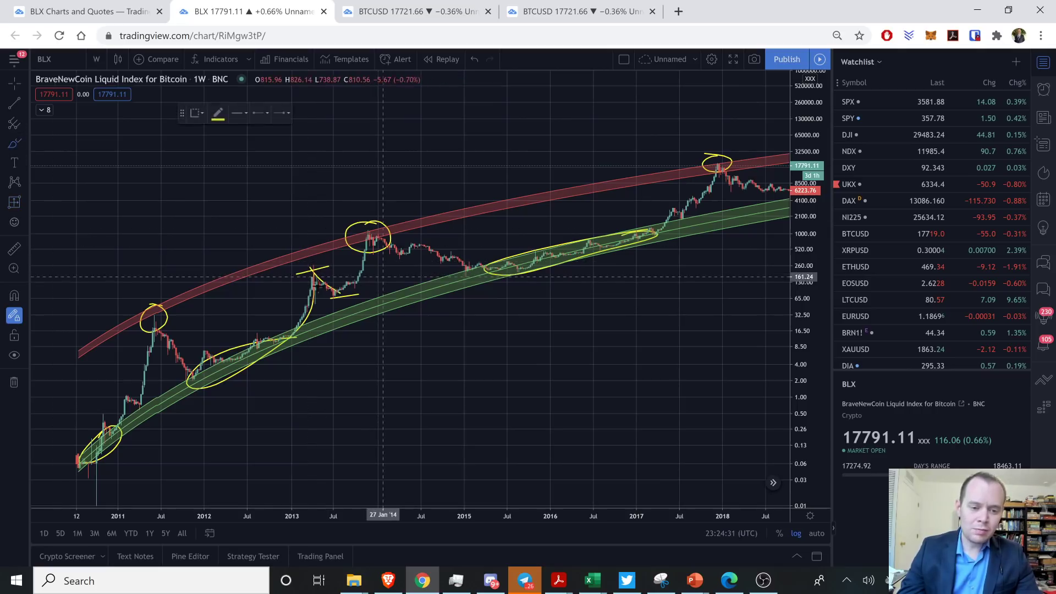
pyautogui.moveTo(311, 278); pyautogui.dragTo(317, 248)
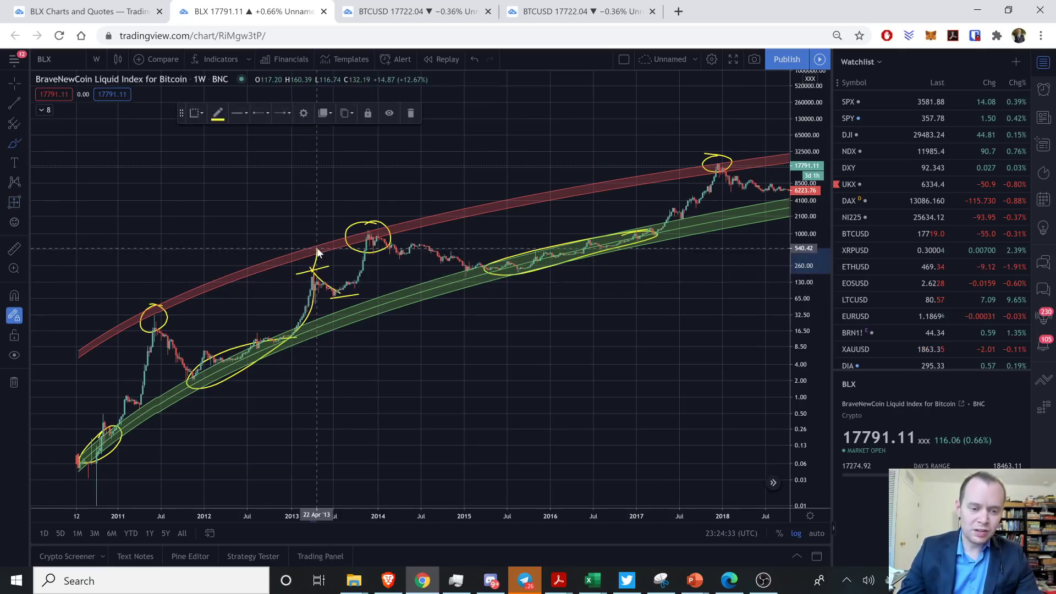
pyautogui.hotkey('ctrl', 'z')
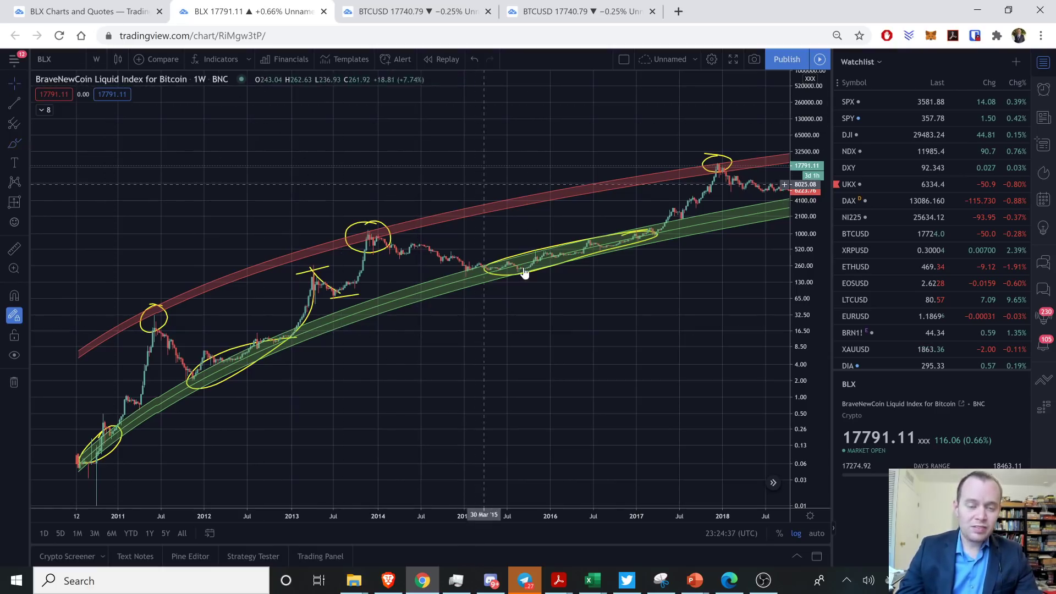
# Trace the early-2011 rise out of the green band and the short pullback following it with the yellow brush
pyautogui.moveTo(636, 301); pyautogui.dragTo(614, 305)
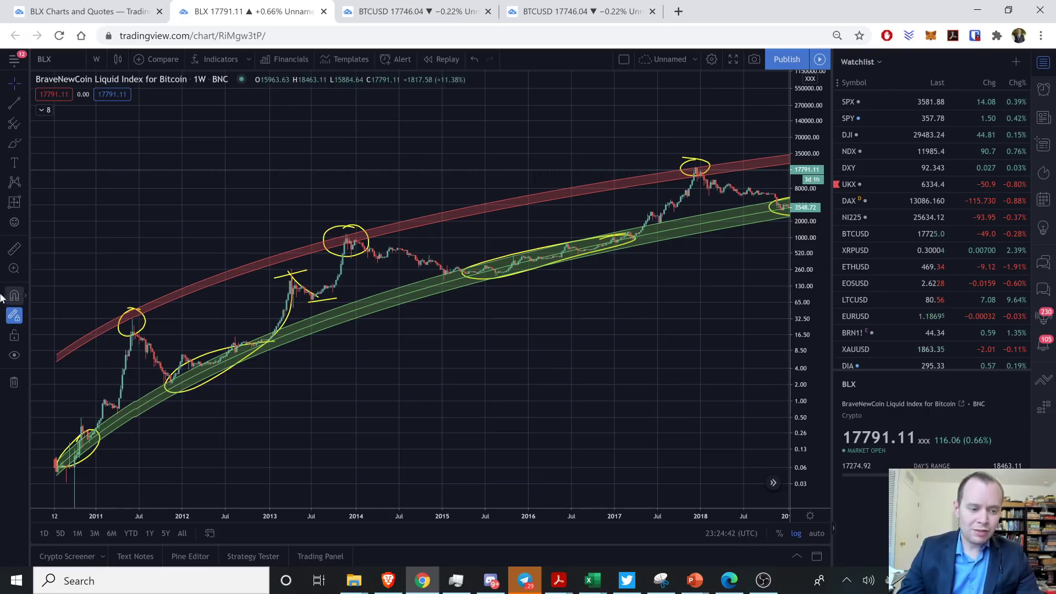
pyautogui.click(14, 143)
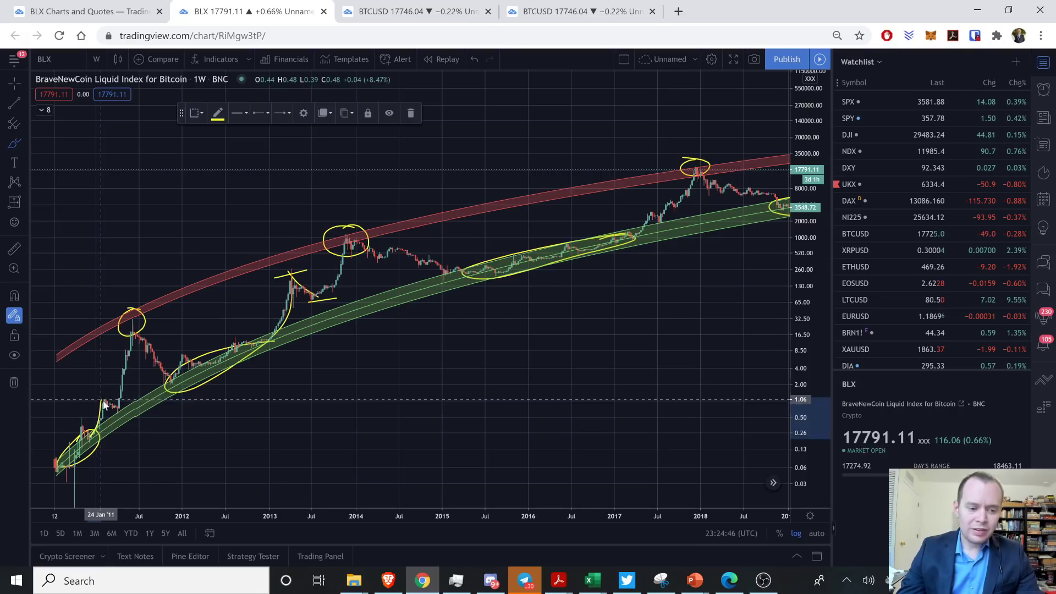
pyautogui.moveTo(104, 402); pyautogui.dragTo(120, 410)
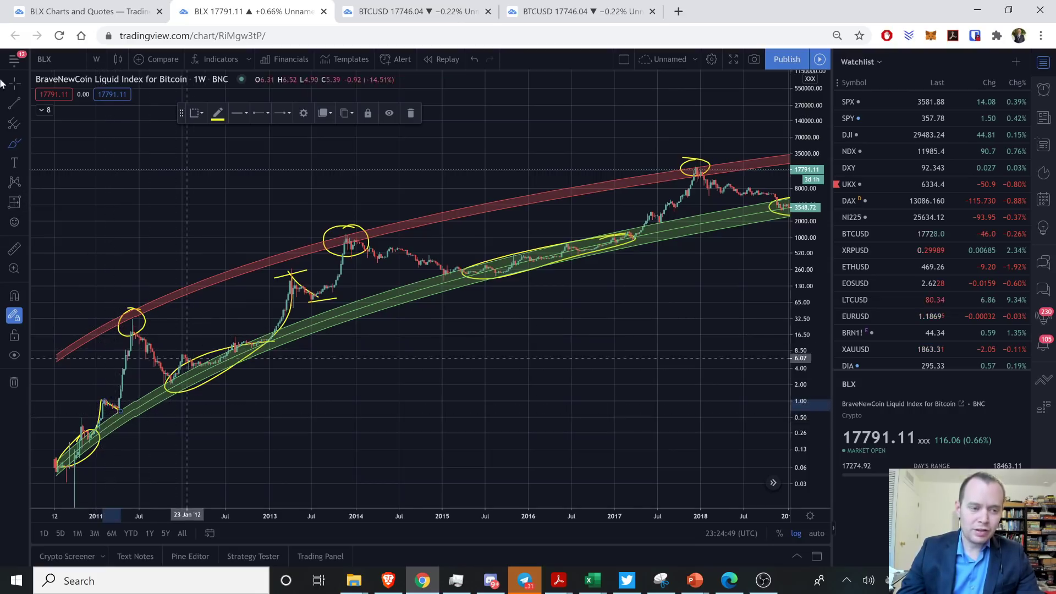
# Try to trace the 2019 rally and extend its mid-2019 peak up to the red band with brush strokes, and undo them
pyautogui.moveTo(615, 368)
pyautogui.mouseDown()
pyautogui.moveTo(380, 385)
pyautogui.moveTo(318, 402)
pyautogui.mouseUp()
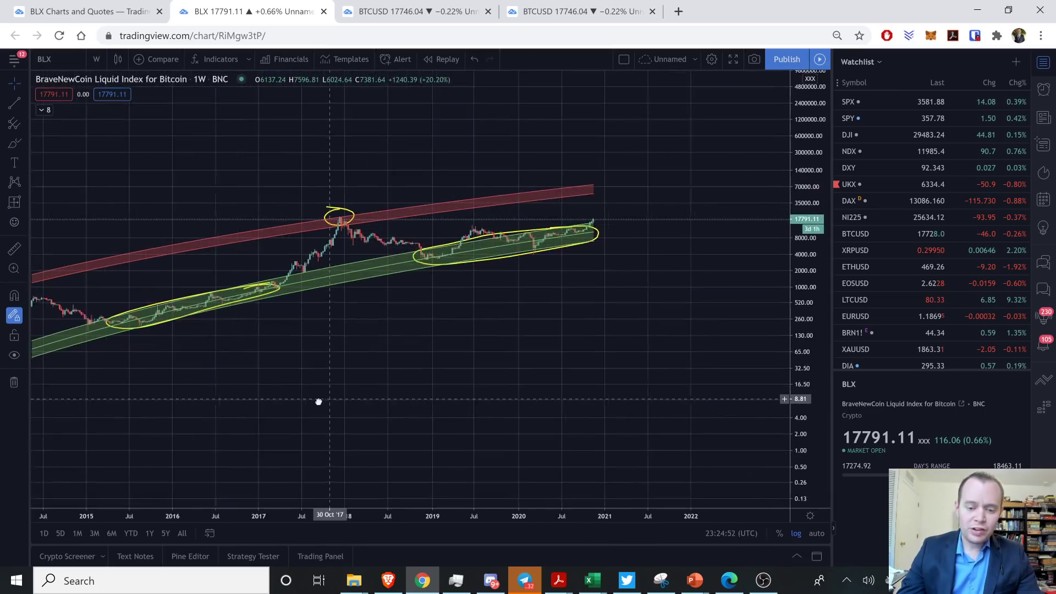
pyautogui.moveTo(765, 372); pyautogui.dragTo(61, 431)
pyautogui.click(15, 143)
pyautogui.moveTo(545, 282)
pyautogui.mouseDown()
pyautogui.moveTo(567, 275)
pyautogui.moveTo(587, 237)
pyautogui.mouseUp()
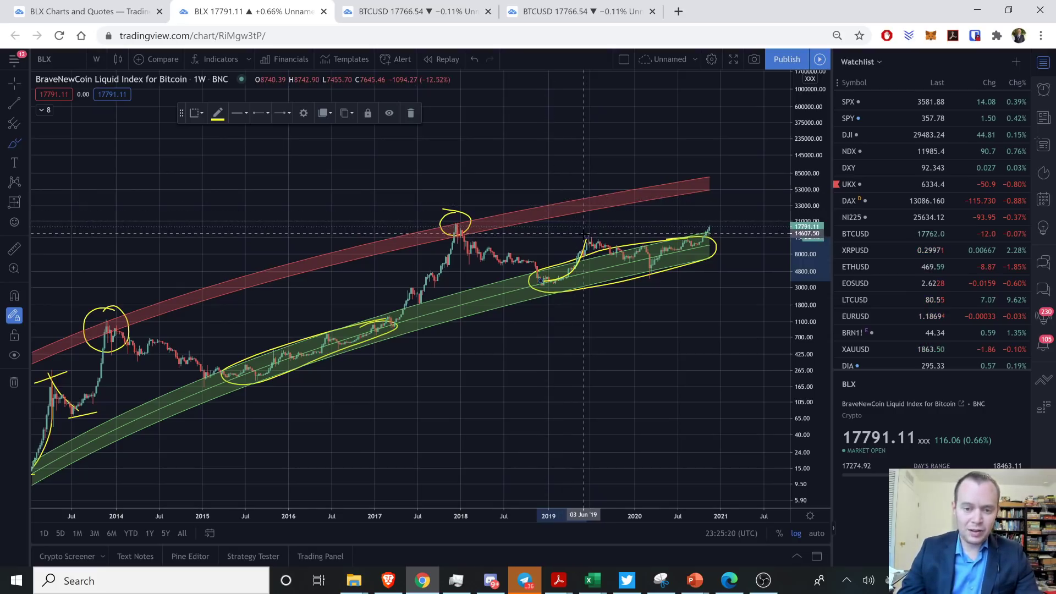
pyautogui.moveTo(585, 239); pyautogui.dragTo(590, 215)
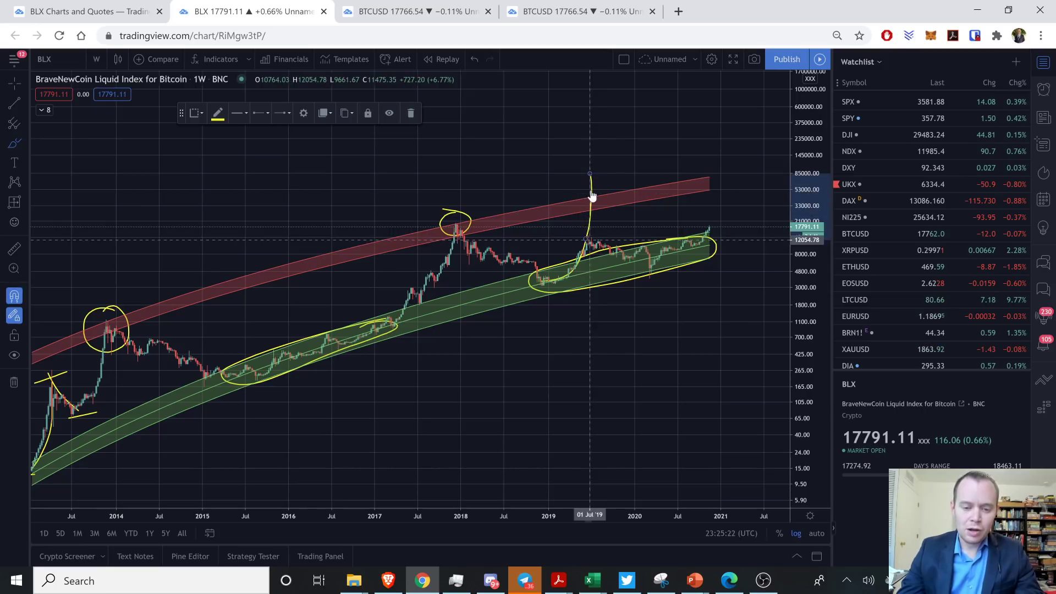
pyautogui.hotkey('ctrl', 'z')
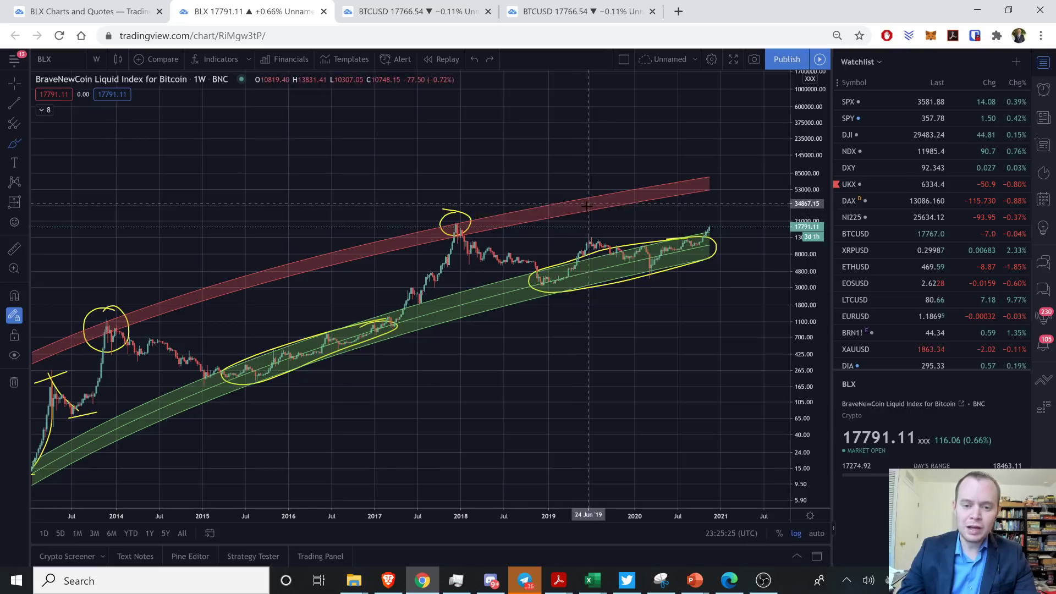
pyautogui.moveTo(587, 243); pyautogui.dragTo(584, 206)
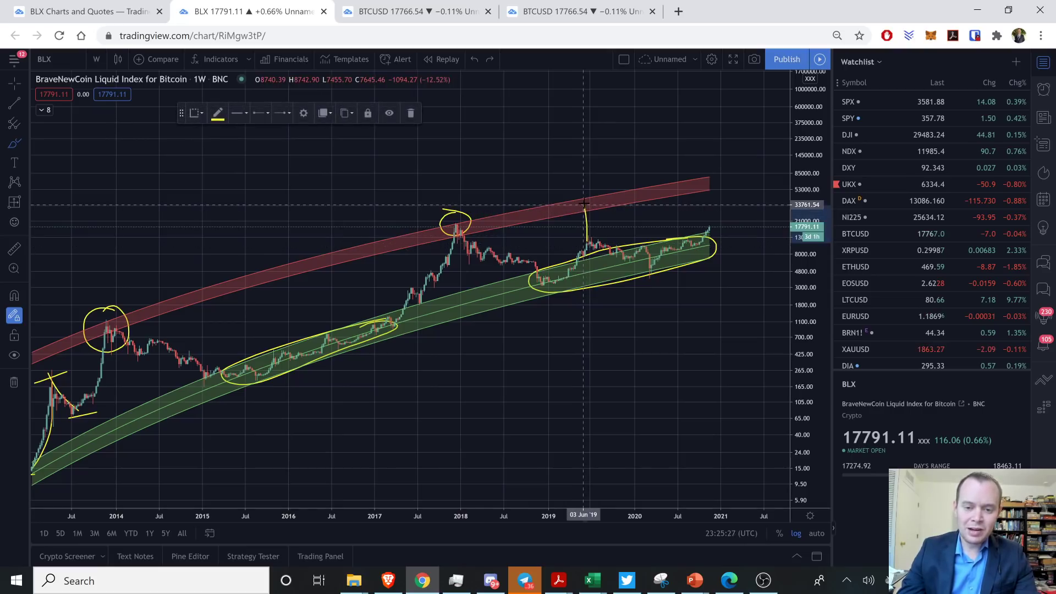
pyautogui.hotkey('ctrl', 'z')
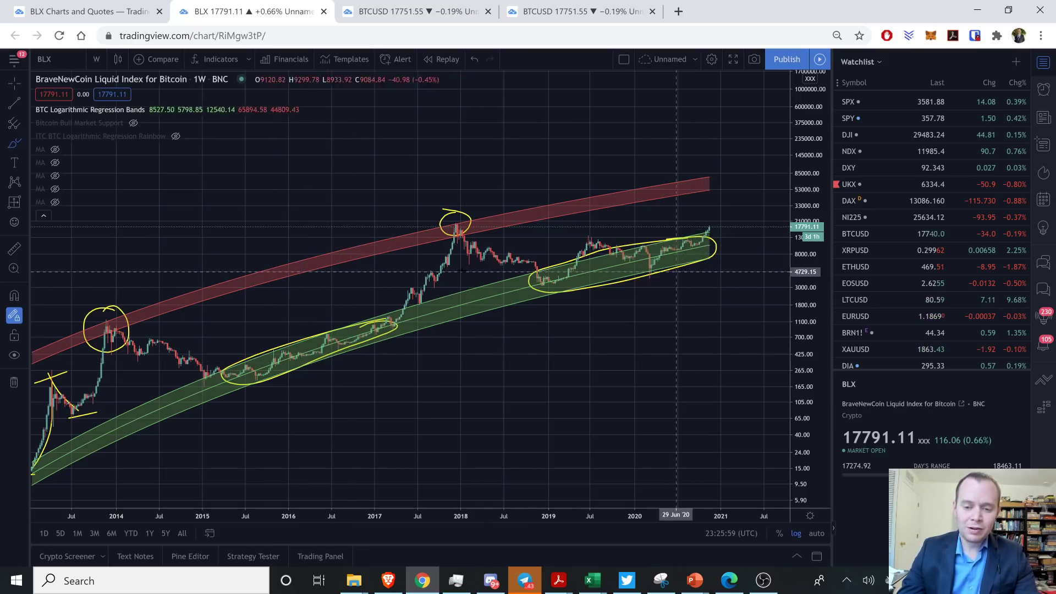
# Delete the yellow outline around the 2018–2020 stretch in the green band and the yellow circle at the 2017 peak
pyautogui.click(555, 269)
pyautogui.press('Delete')
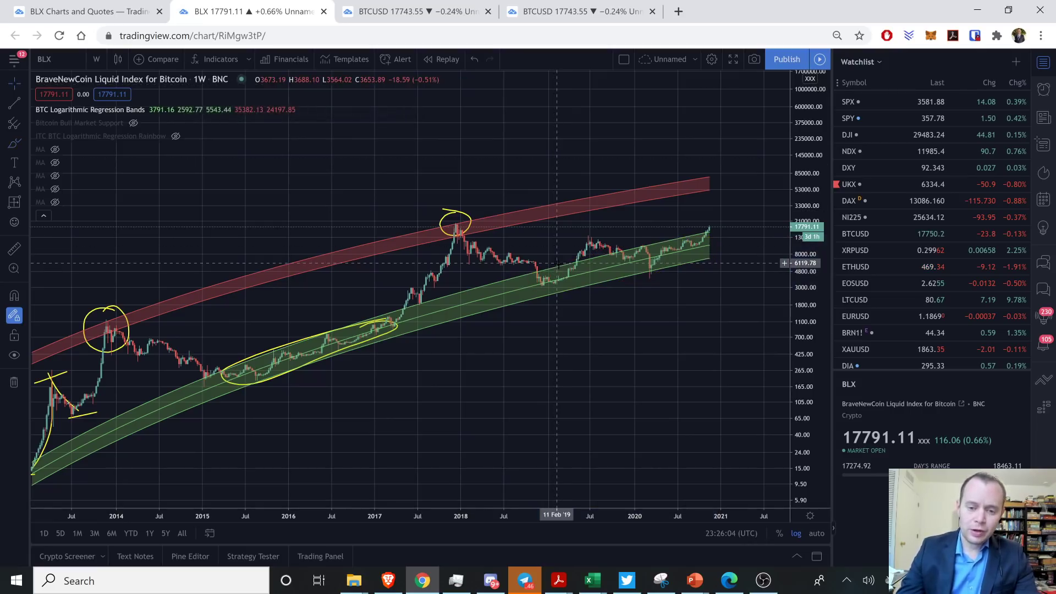
pyautogui.click(440, 220)
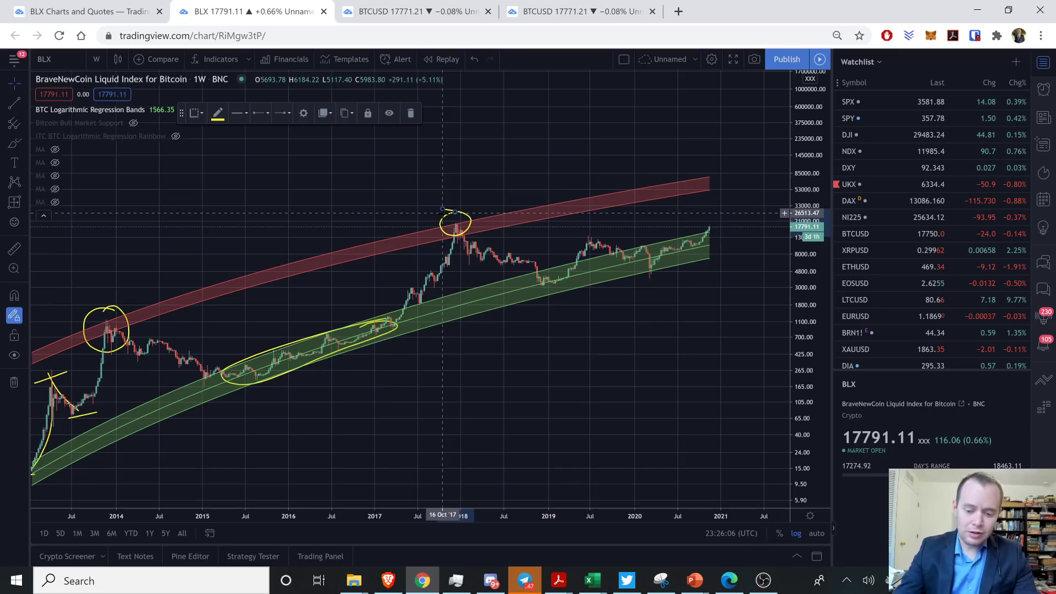
pyautogui.press('Delete')
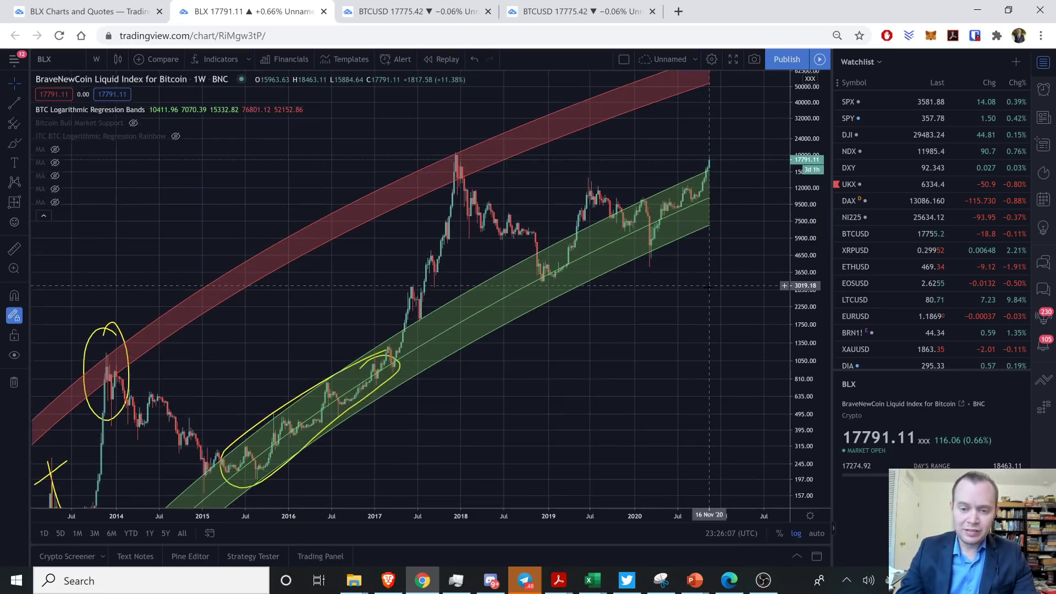
# Show the hidden Bitcoin Bull Market Support indicator on the weekly chart
pyautogui.scroll(3, 710, 286)
pyautogui.moveTo(710, 286); pyautogui.dragTo(693, 432)
pyautogui.click(132, 123)
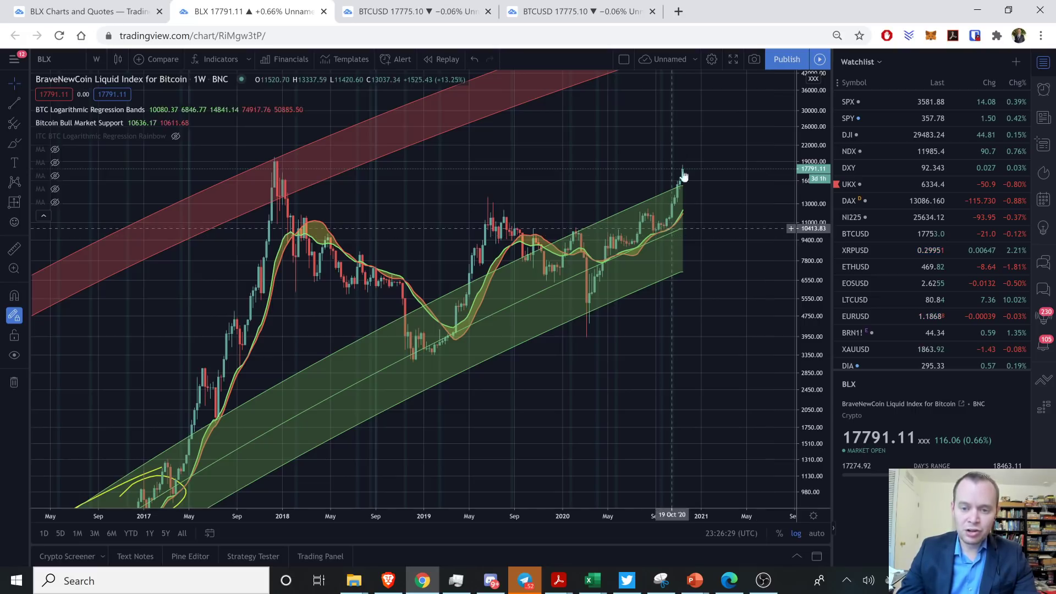
pyautogui.scroll(5, 637, 350)
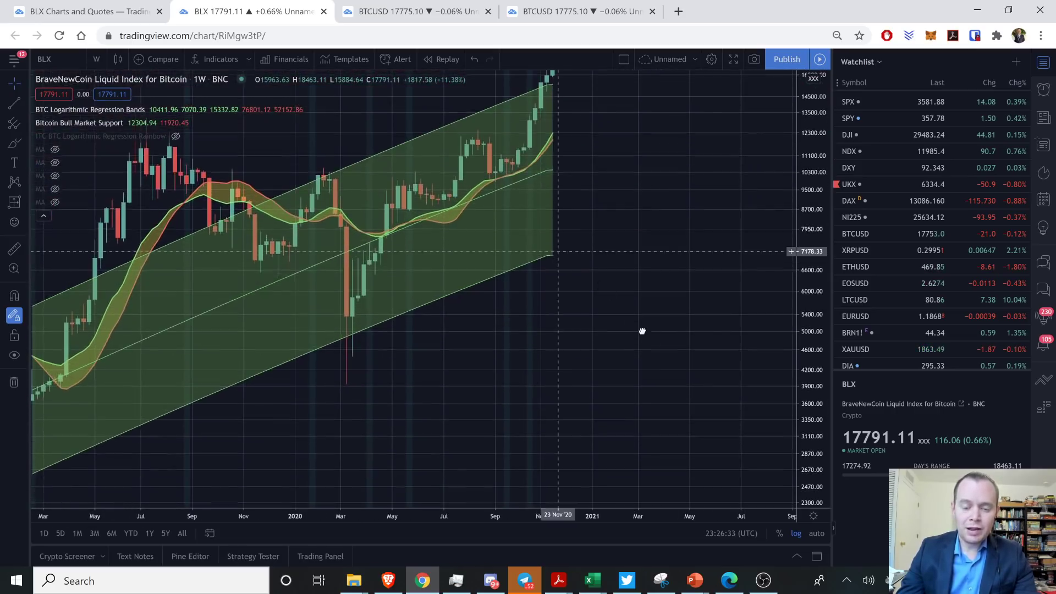
pyautogui.moveTo(578, 308); pyautogui.dragTo(679, 401)
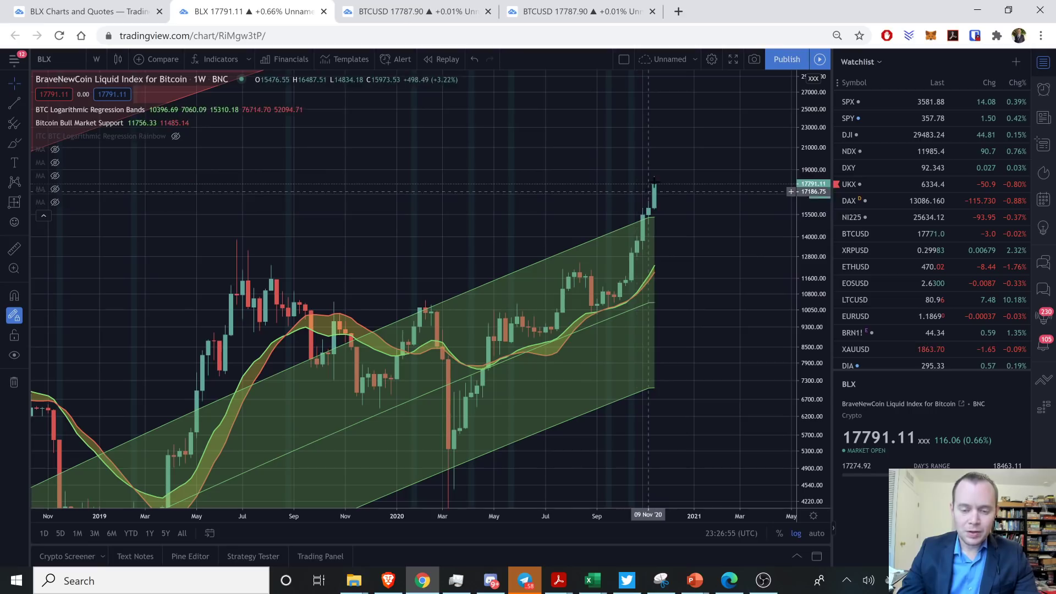
# Measure the rise from the November 2020 price to the red band's lower edge with a Price Range, and delete the measurement
pyautogui.moveTo(483, 253); pyautogui.dragTo(512, 408)
pyautogui.scroll(-5, 512, 408)
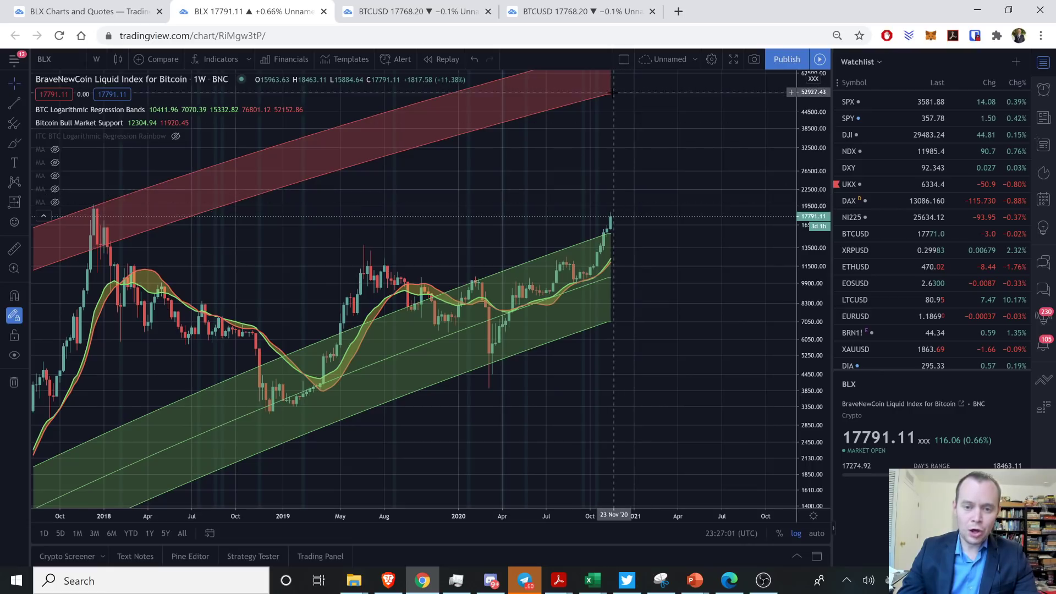
pyautogui.click(26, 202)
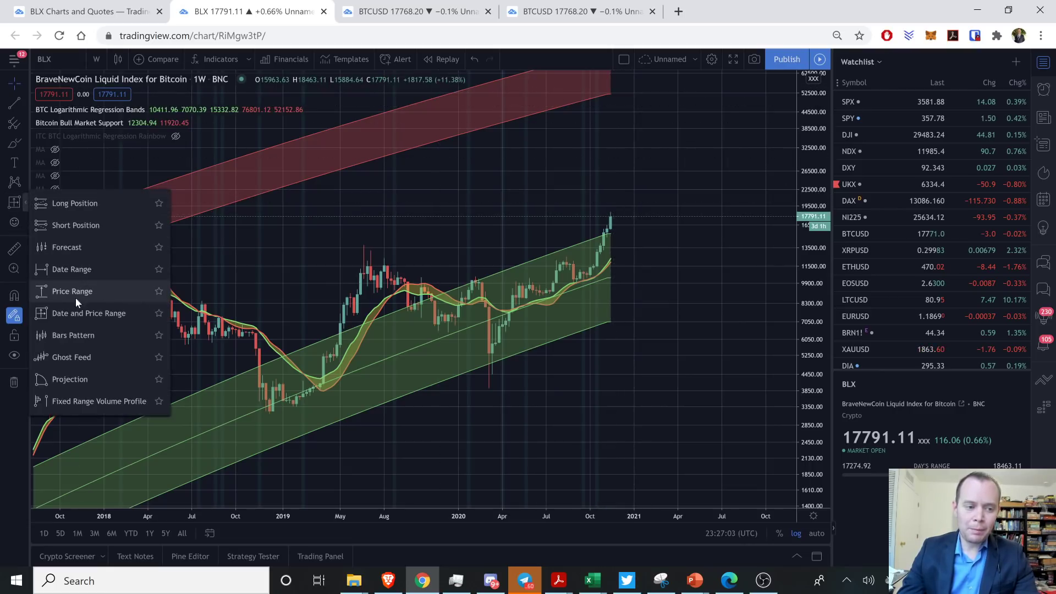
pyautogui.click(67, 293)
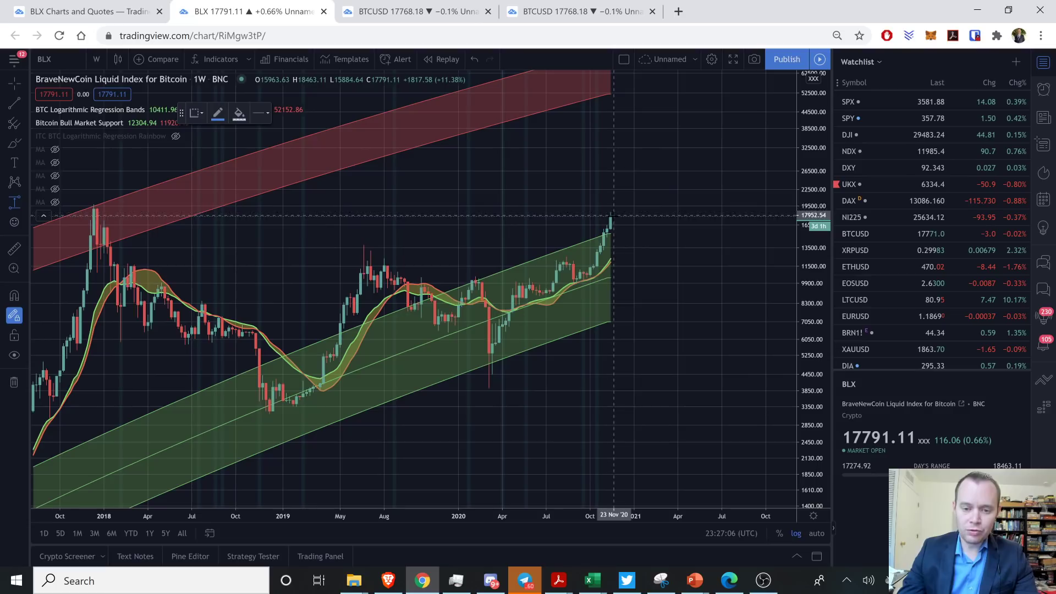
pyautogui.click(613, 216)
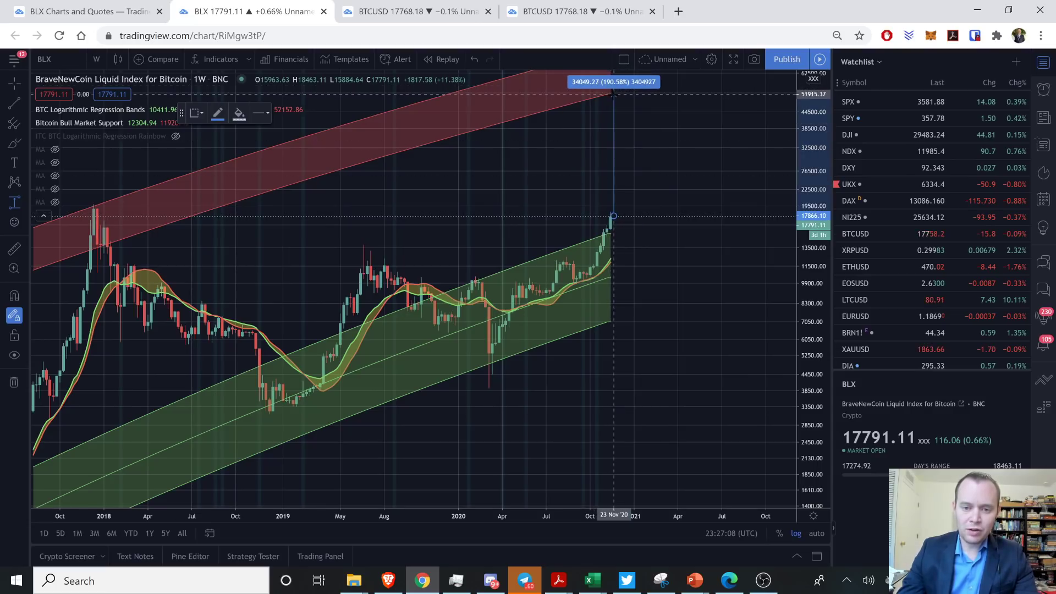
pyautogui.click(610, 94)
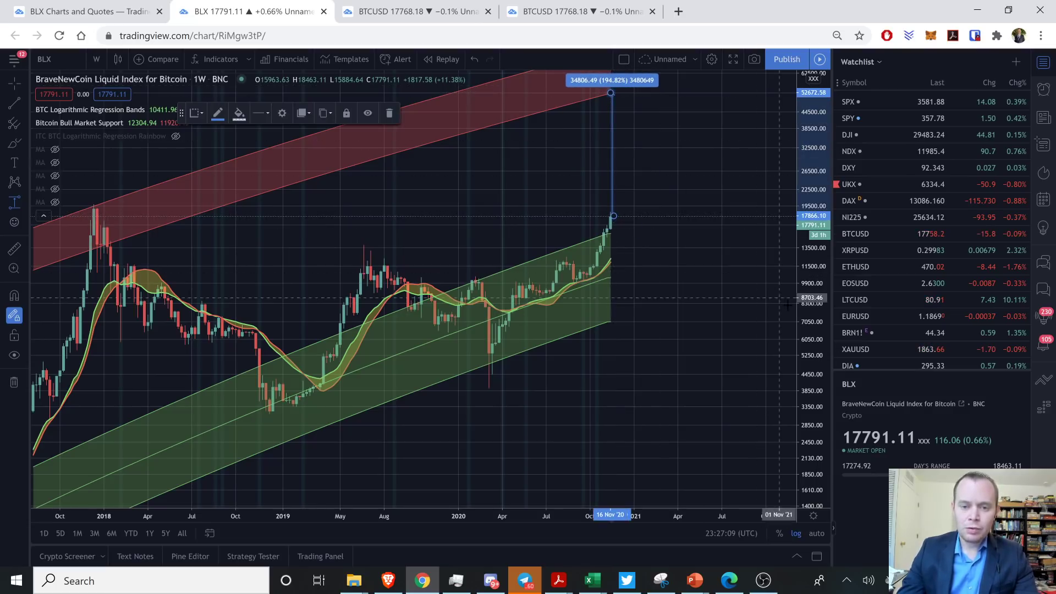
pyautogui.press('Delete')
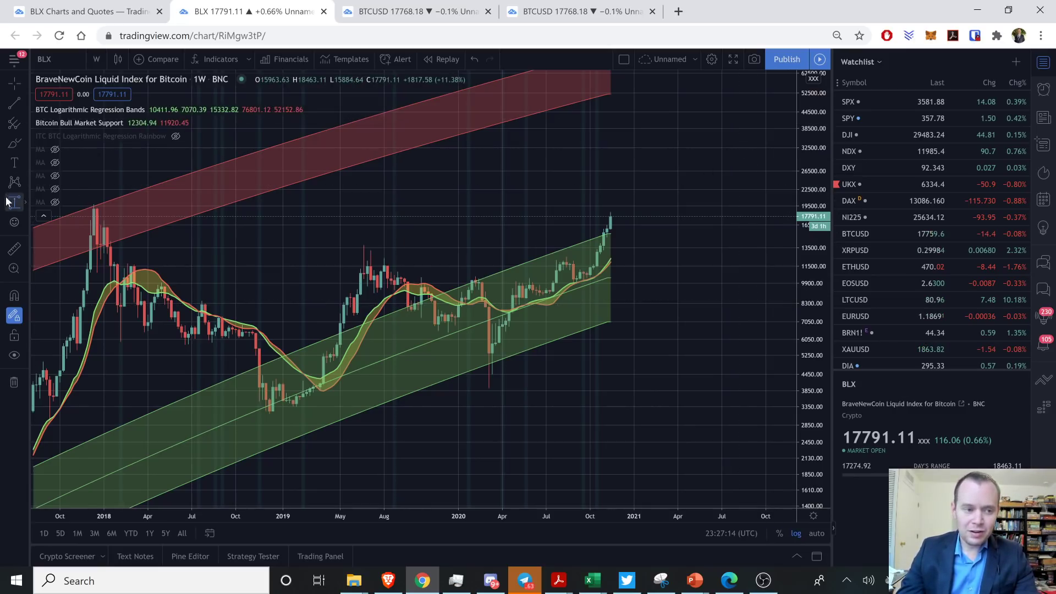
pyautogui.click(25, 202)
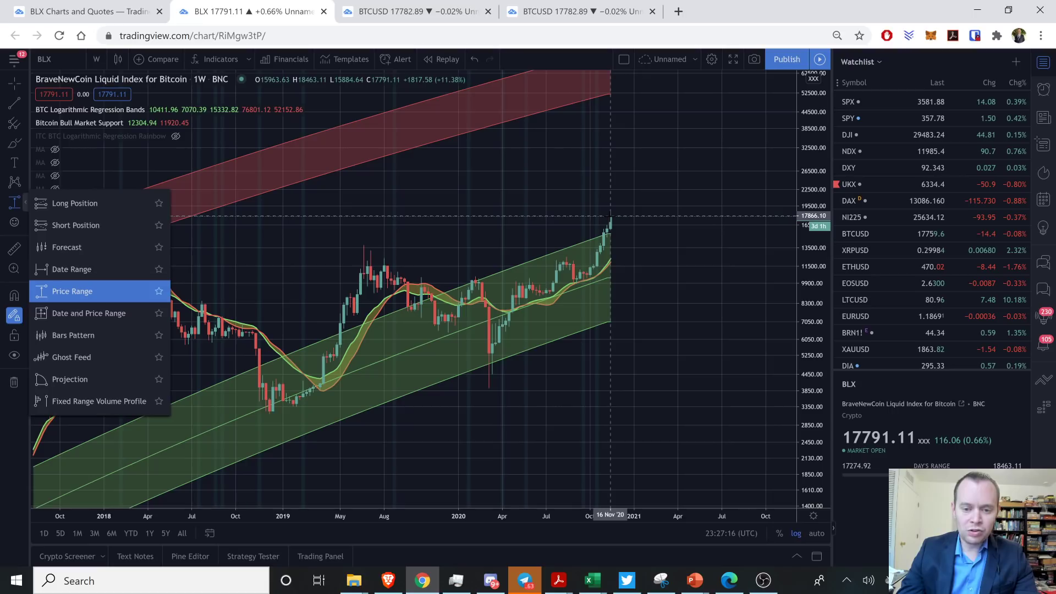
pyautogui.click(72, 291)
pyautogui.click(611, 216)
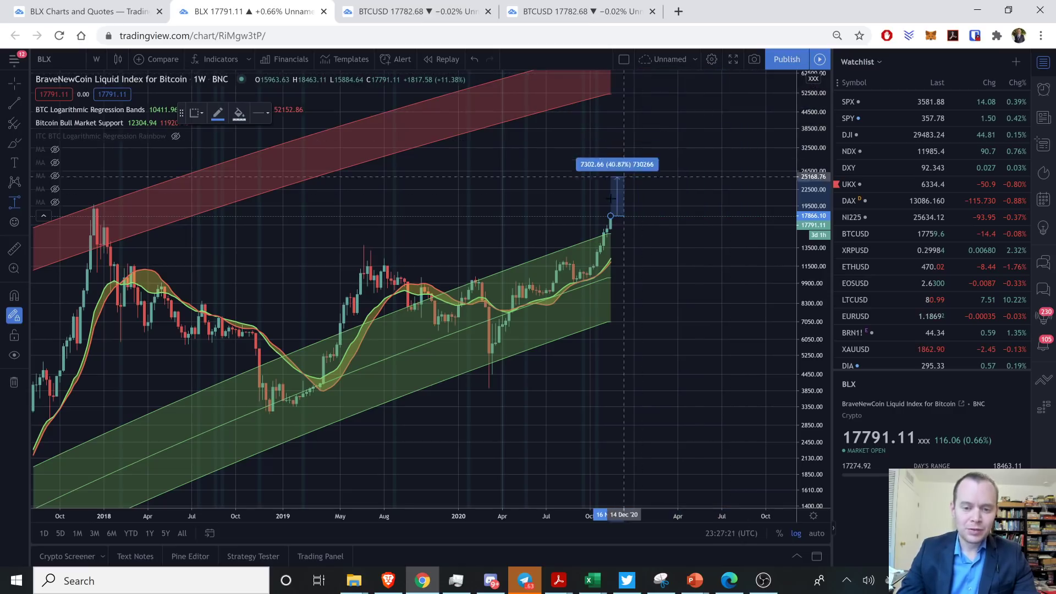
pyautogui.press('Escape')
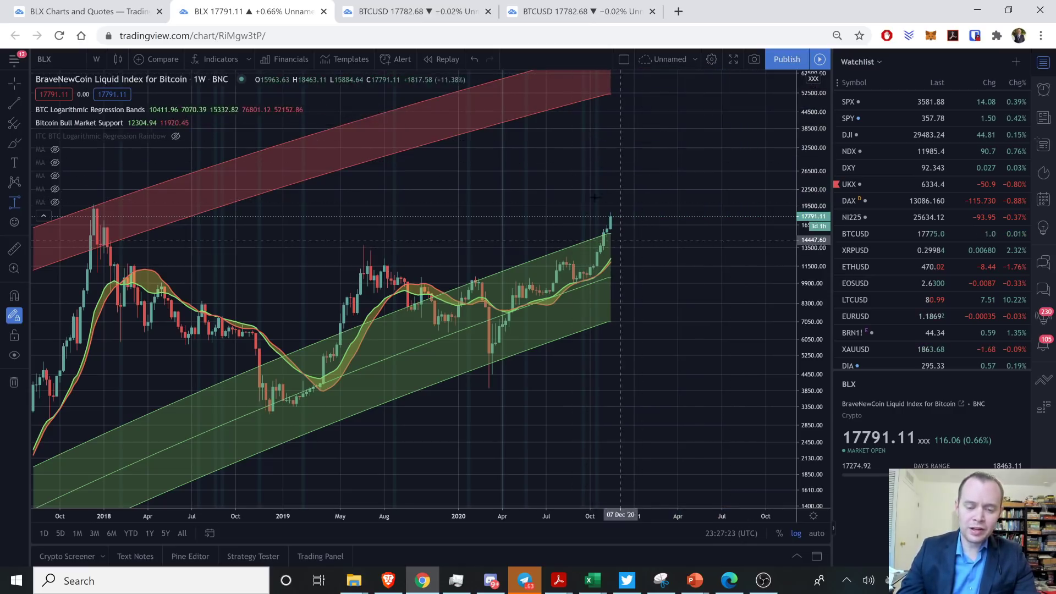
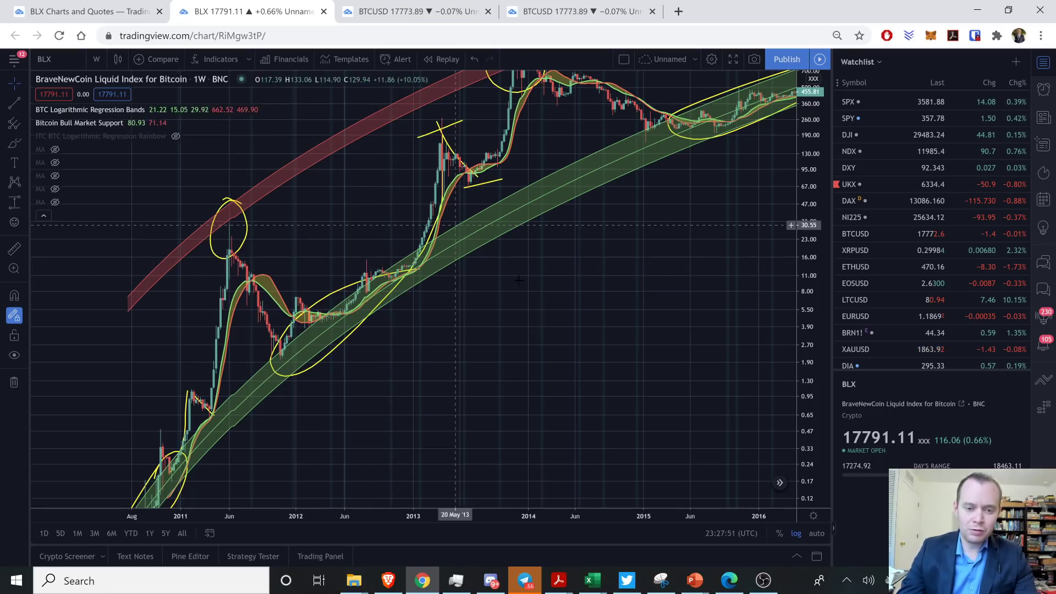
# Draw a yellow brush arc from the mid-2019 peak to the late-2020 price, and a projection curve rising to about 95000 by late 2022
pyautogui.moveTo(525, 347); pyautogui.dragTo(216, 549)
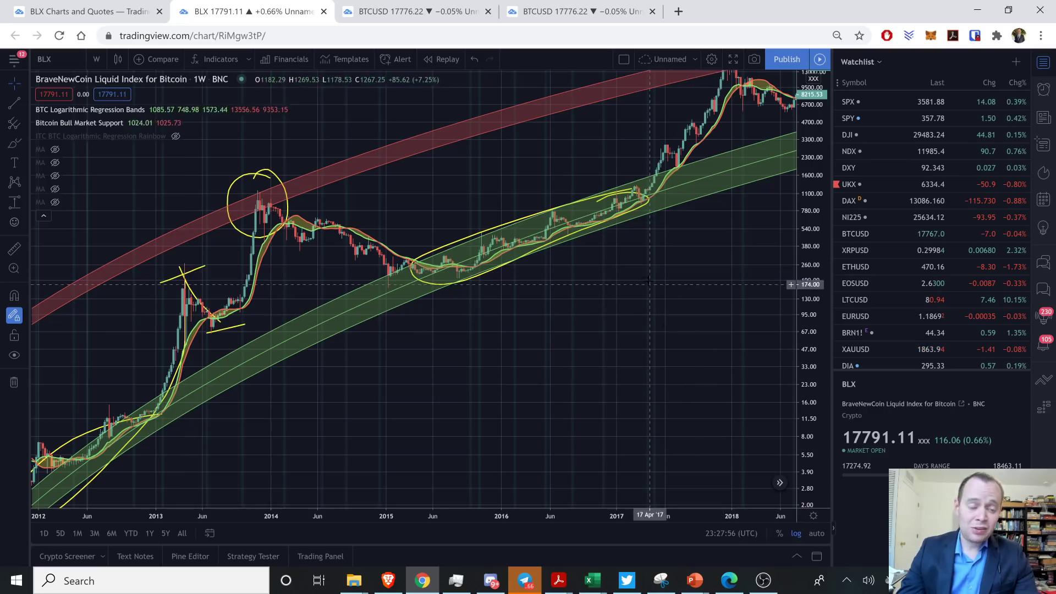
pyautogui.moveTo(596, 330); pyautogui.dragTo(176, 420)
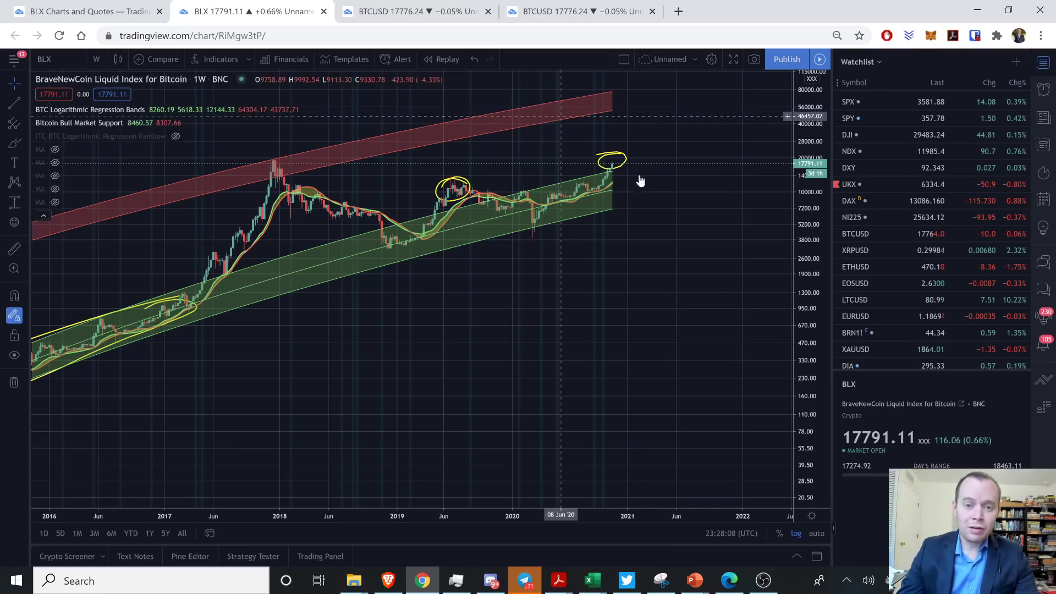
pyautogui.scroll(-3, 647, 308)
pyautogui.moveTo(647, 308); pyautogui.dragTo(508, 313)
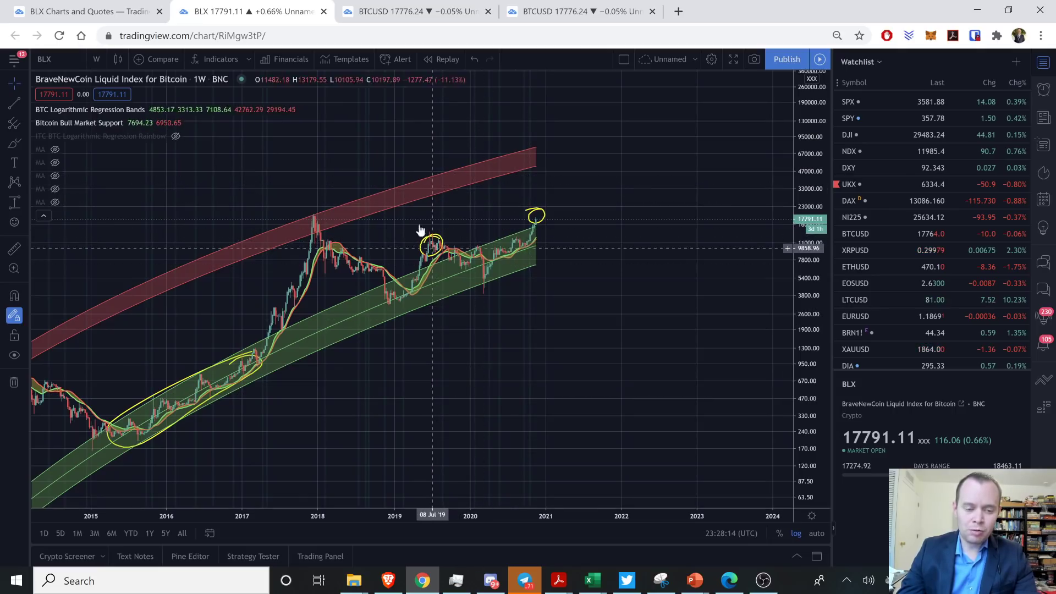
pyautogui.click(14, 143)
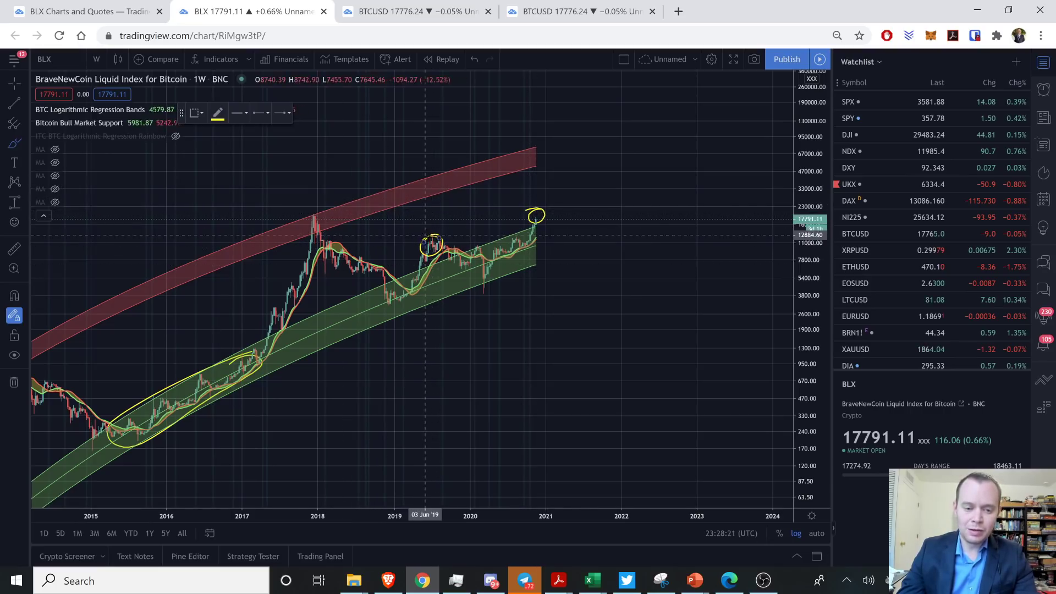
pyautogui.moveTo(432, 237)
pyautogui.mouseDown()
pyautogui.moveTo(438, 212)
pyautogui.moveTo(525, 190)
pyautogui.moveTo(539, 209)
pyautogui.mouseUp()
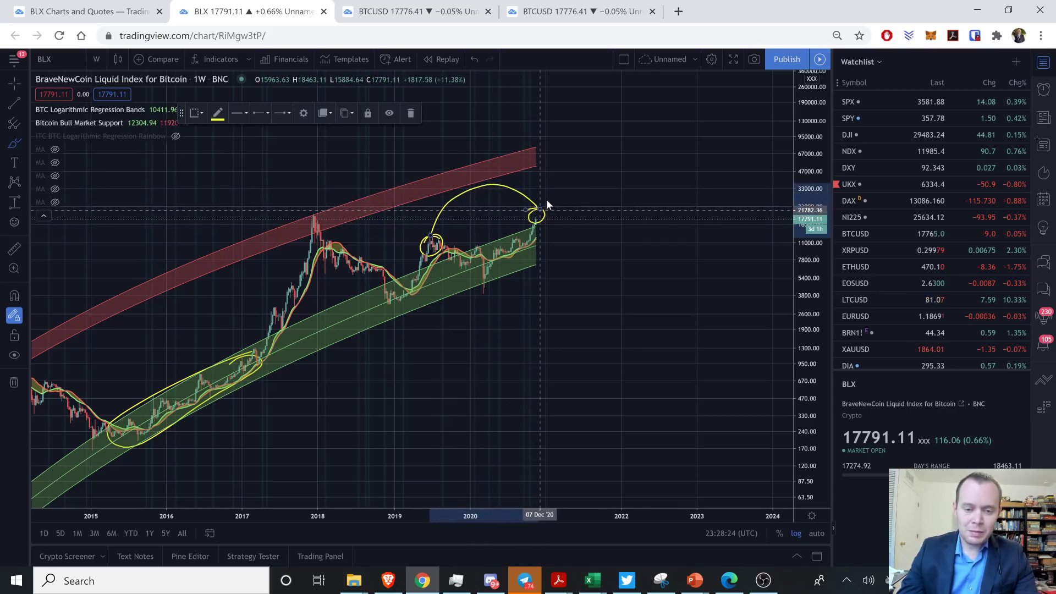
pyautogui.moveTo(544, 205); pyautogui.dragTo(682, 137)
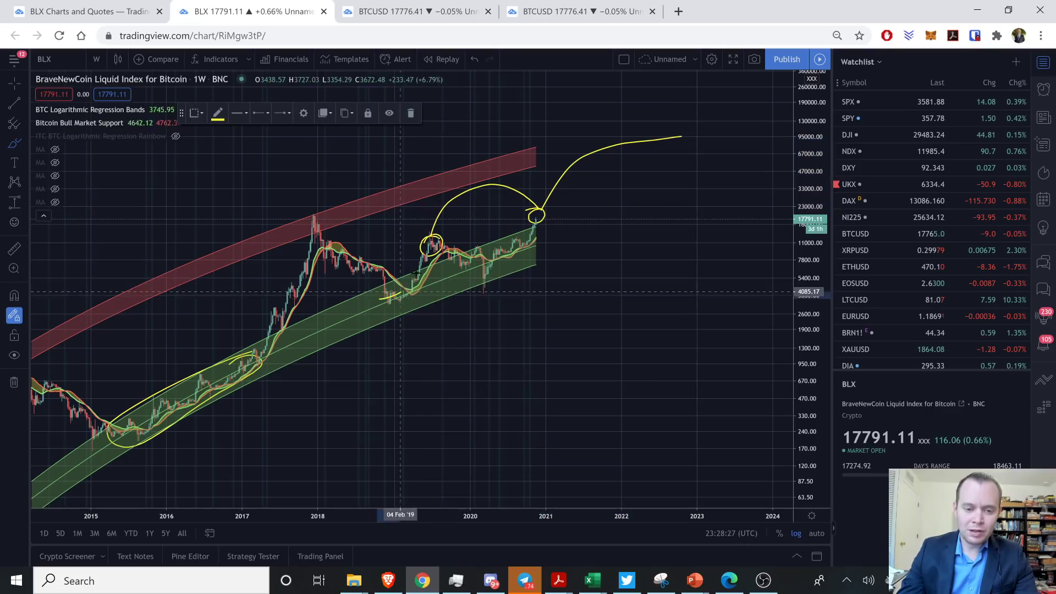
# Try tracing the late-2018 low through the 2020 dip and a lower, late-rising path into 2022 with brush strokes, and delete them
pyautogui.moveTo(401, 292)
pyautogui.mouseDown()
pyautogui.moveTo(442, 245)
pyautogui.moveTo(467, 256)
pyautogui.moveTo(519, 252)
pyautogui.mouseUp()
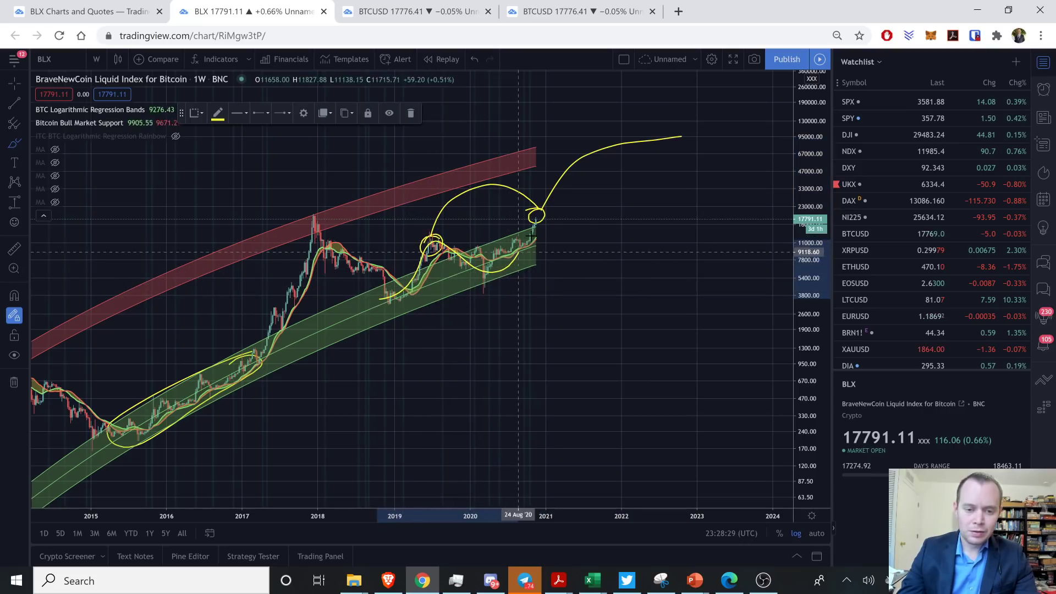
pyautogui.moveTo(560, 217)
pyautogui.mouseDown()
pyautogui.moveTo(611, 208)
pyautogui.moveTo(669, 140)
pyautogui.mouseUp()
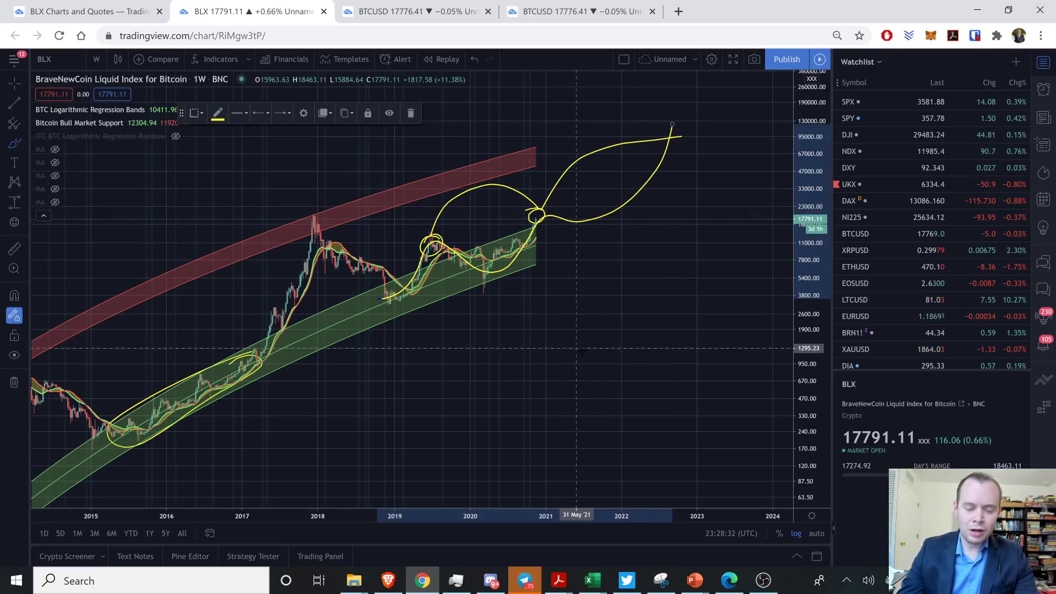
pyautogui.click(411, 113)
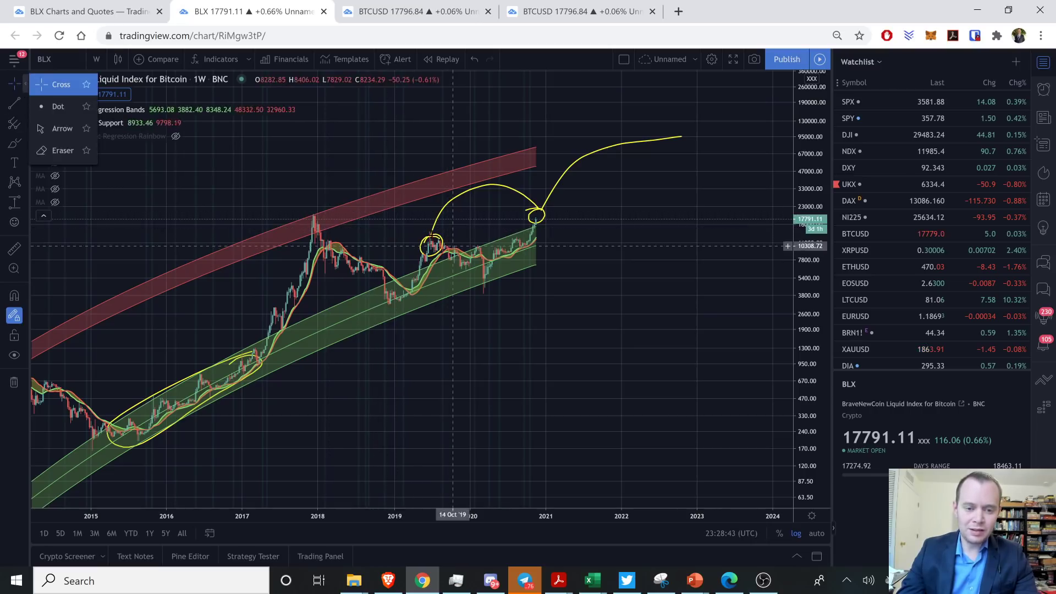
# Delete the yellow arc, the circles at the mid-2019 peak and the November 2020 price, and the projection curve into 2022
pyautogui.click(434, 242)
pyautogui.click(436, 243)
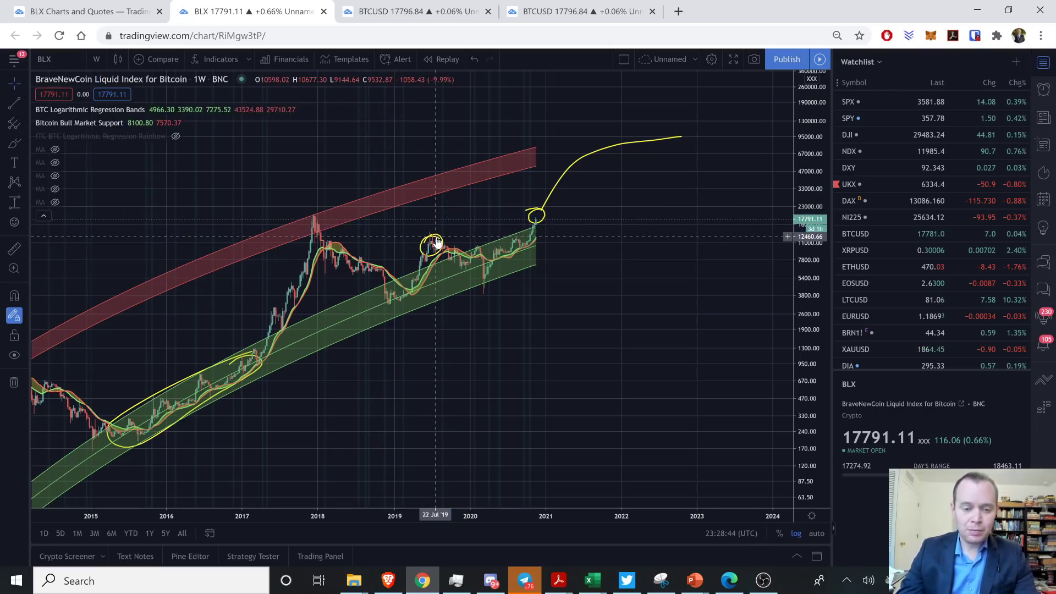
pyautogui.click(436, 243)
pyautogui.press('Delete')
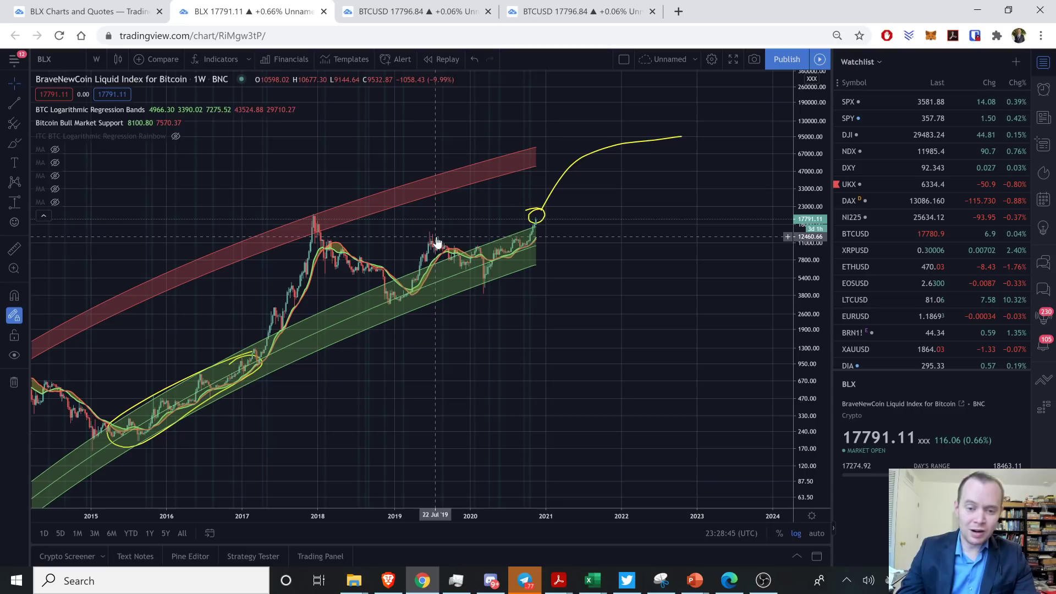
pyautogui.click(536, 214)
pyautogui.press('Delete')
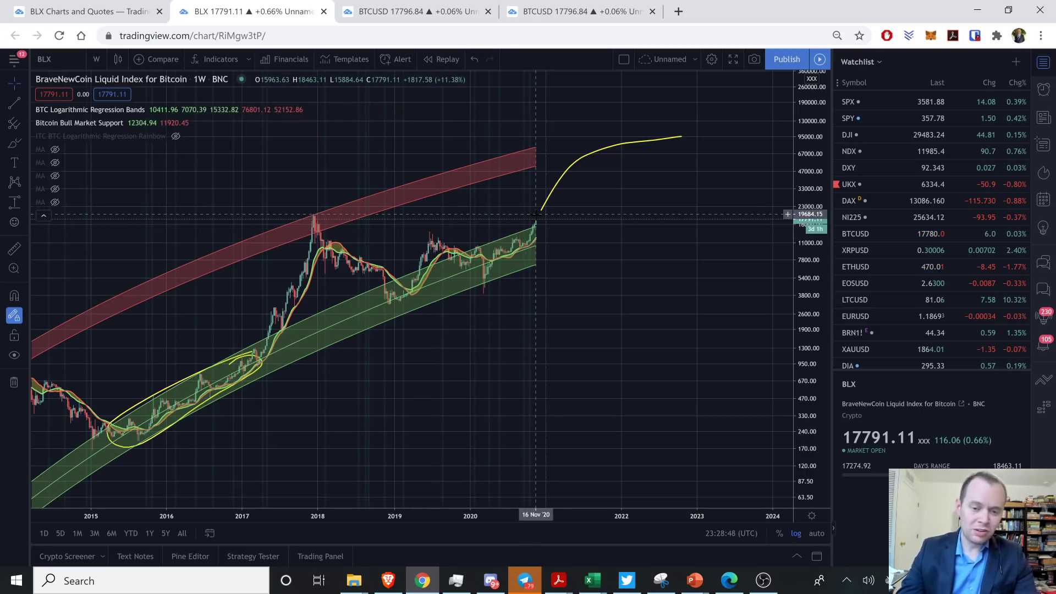
pyautogui.click(550, 201)
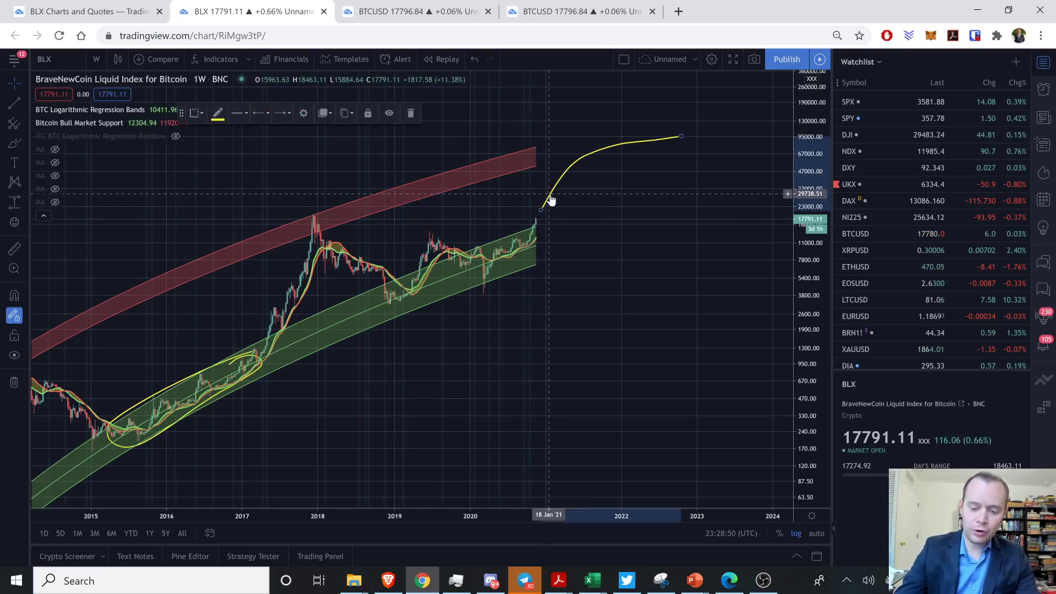
pyautogui.press('Delete')
# Set the price axis to automatic scaling and switch it from logarithmic to linear
pyautogui.scroll(2, 819, 431)
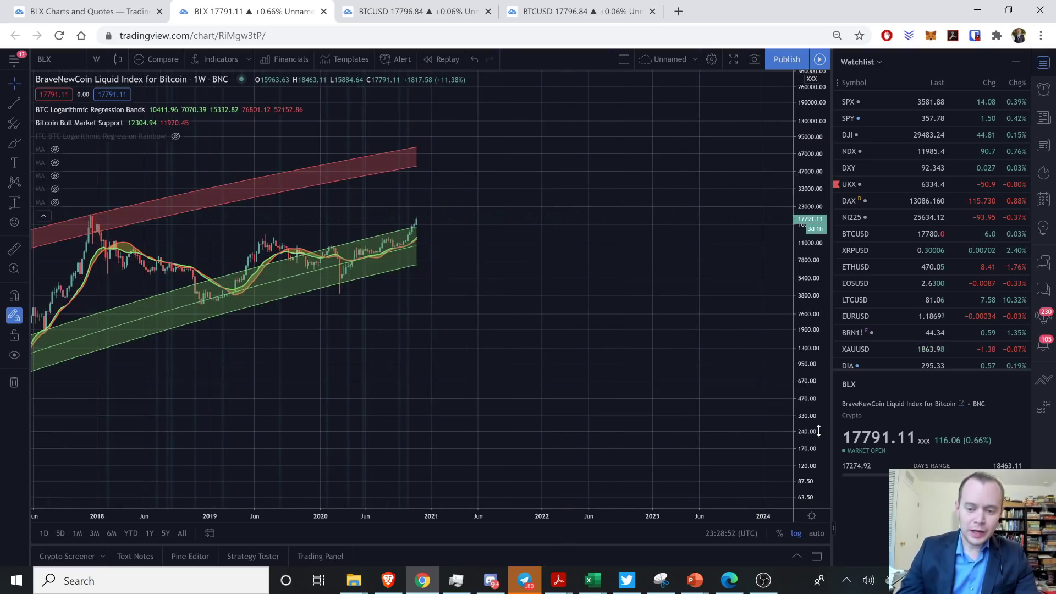
pyautogui.moveTo(819, 431); pyautogui.dragTo(819, 358)
pyautogui.moveTo(240, 207); pyautogui.dragTo(655, 275)
pyautogui.scroll(3, 387, 277)
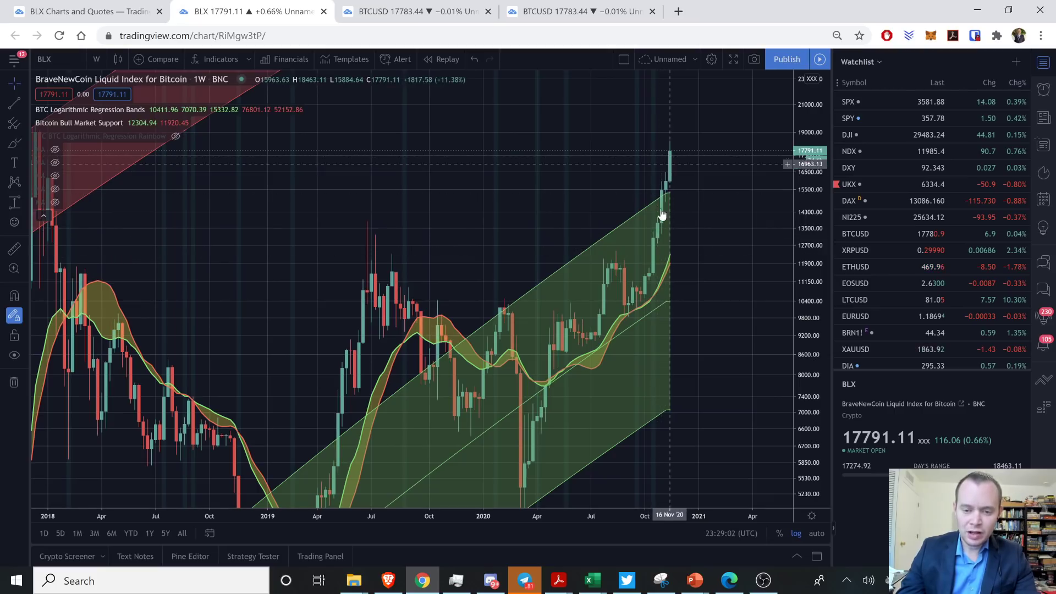
pyautogui.moveTo(816, 319); pyautogui.dragTo(819, 396)
pyautogui.moveTo(704, 419); pyautogui.dragTo(723, 337)
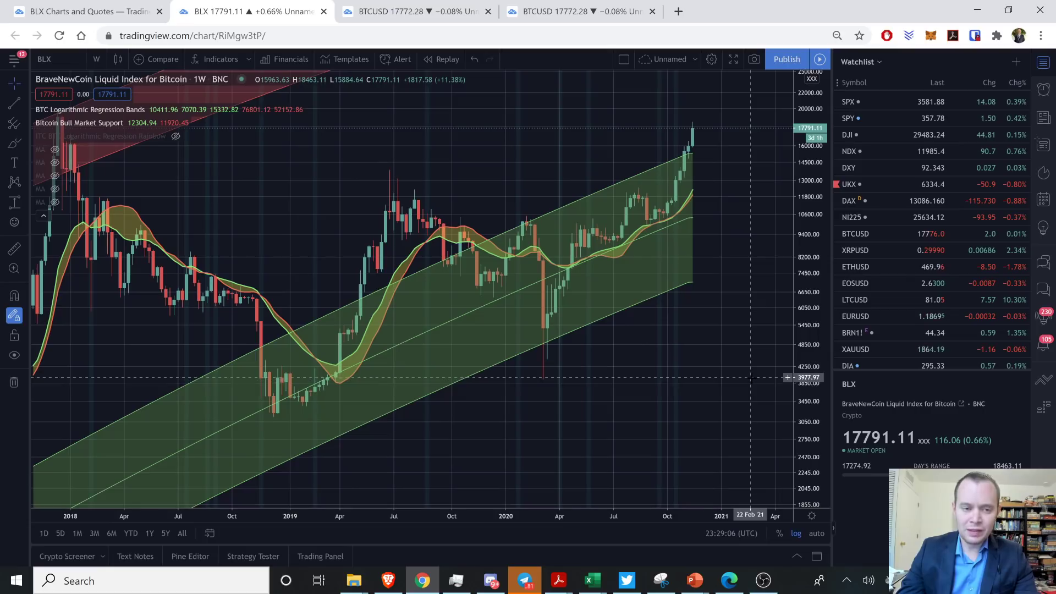
pyautogui.click(817, 537)
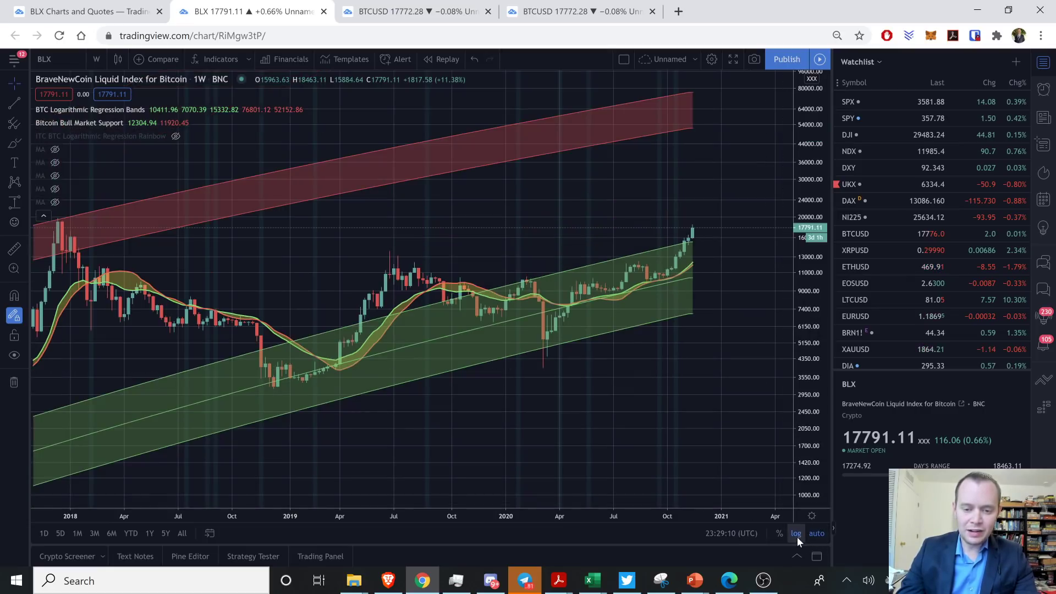
pyautogui.click(796, 534)
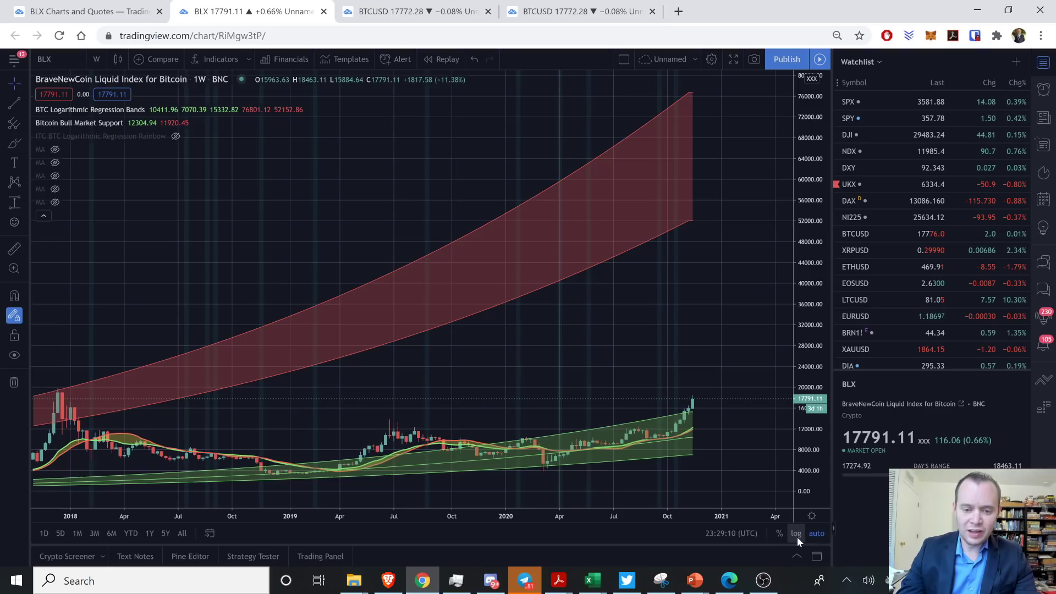
# Hide the BTC Logarithmic Regression Bands indicator, leaving the Bitcoin Bull Market Support band on the chart
pyautogui.doubleClick(144, 110)
pyautogui.click(154, 109)
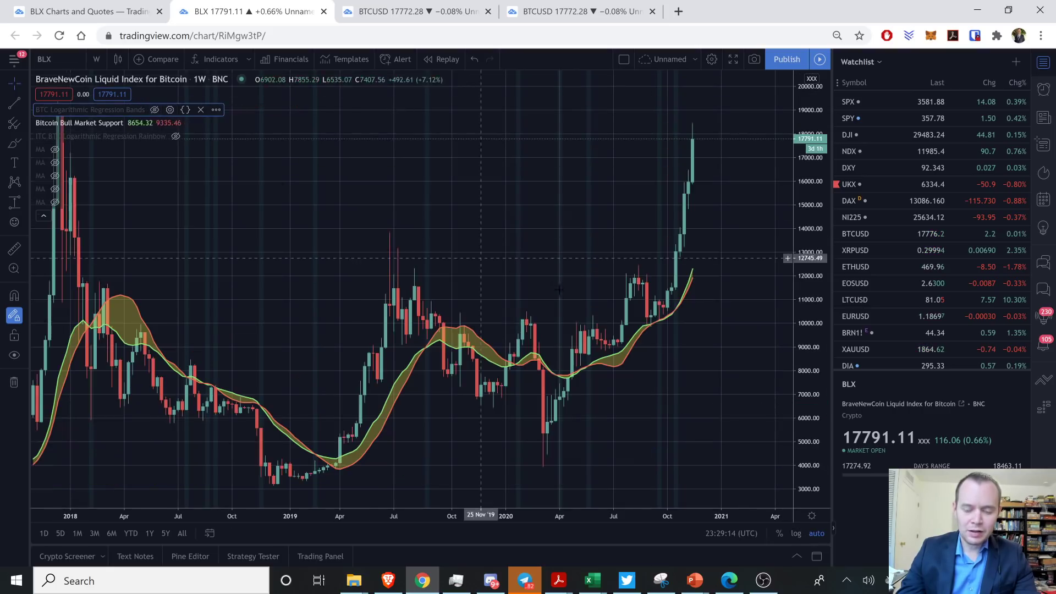
pyautogui.scroll(-3, 328, 411)
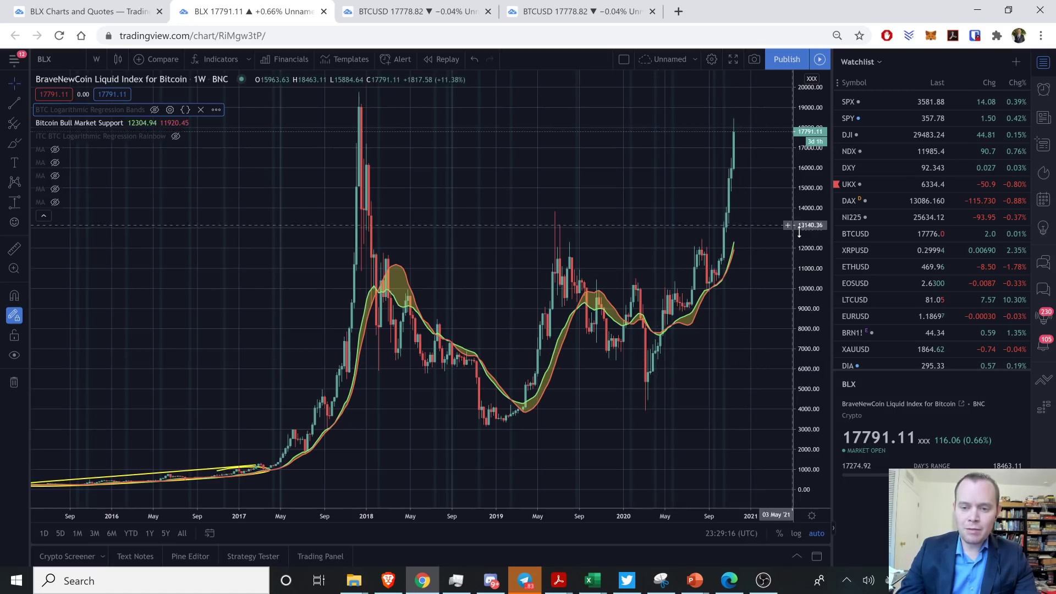
pyautogui.scroll(3, 594, 413)
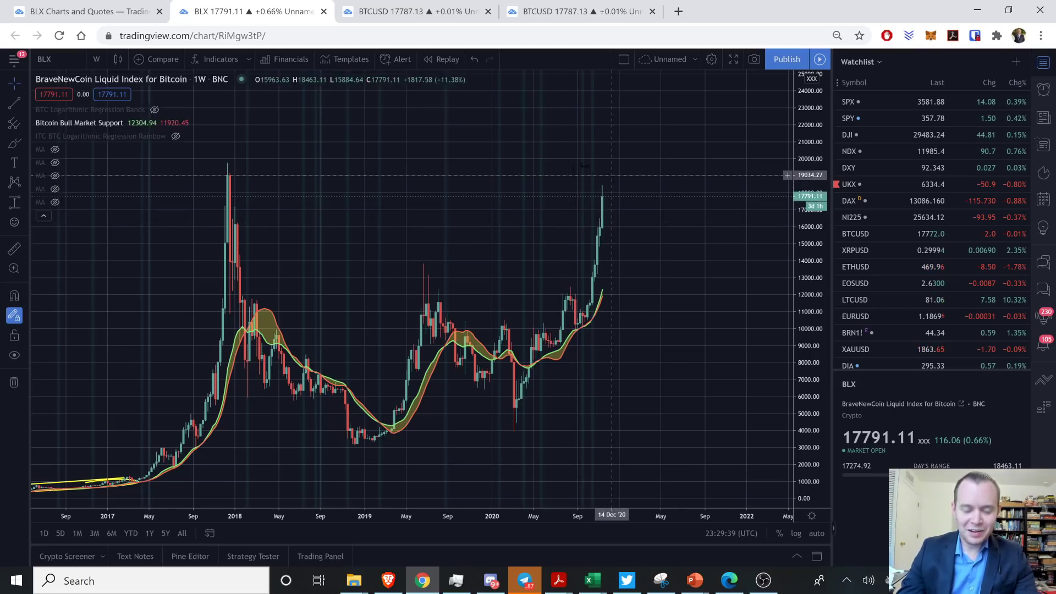
# Try to mark the November 2020 rally with a yellow brush stroke, and undo the stroke
pyautogui.click(14, 144)
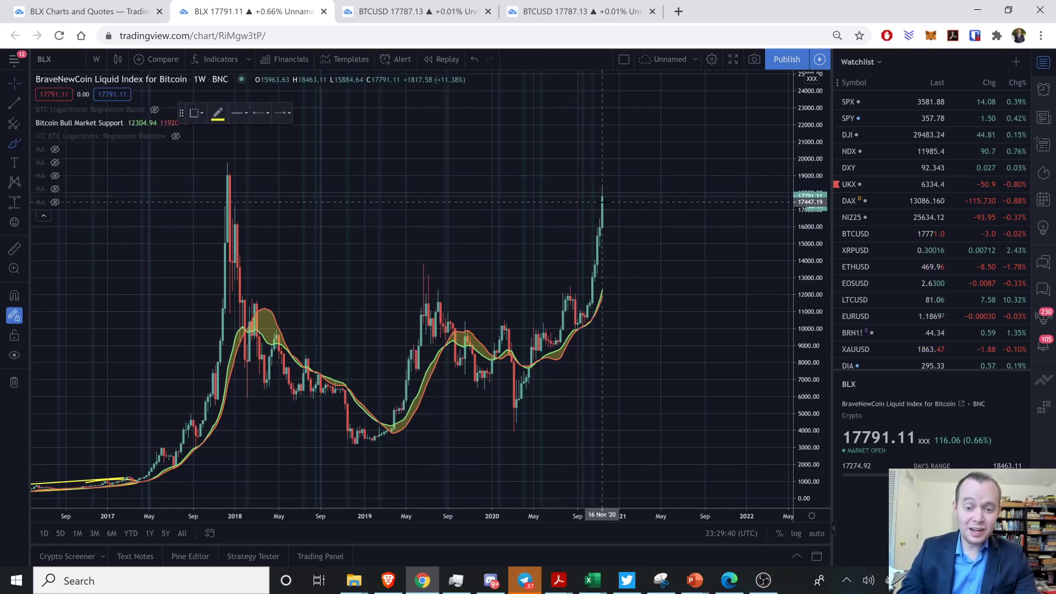
pyautogui.moveTo(593, 233)
pyautogui.mouseDown()
pyautogui.moveTo(628, 233)
pyautogui.moveTo(649, 185)
pyautogui.mouseUp()
pyautogui.hotkey('ctrl', 'z')
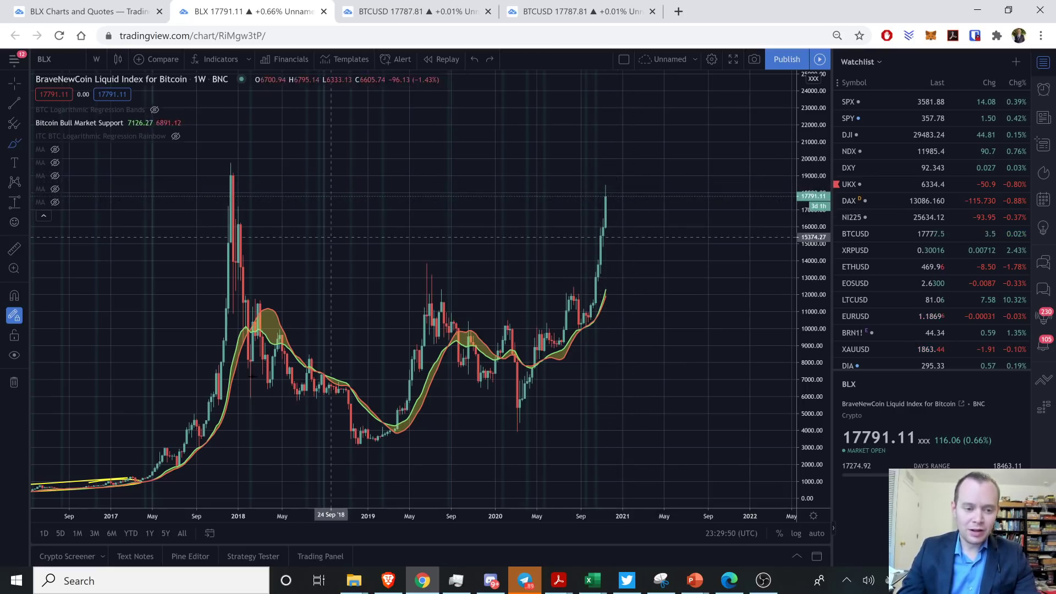
pyautogui.moveTo(818, 187); pyautogui.dragTo(815, 290)
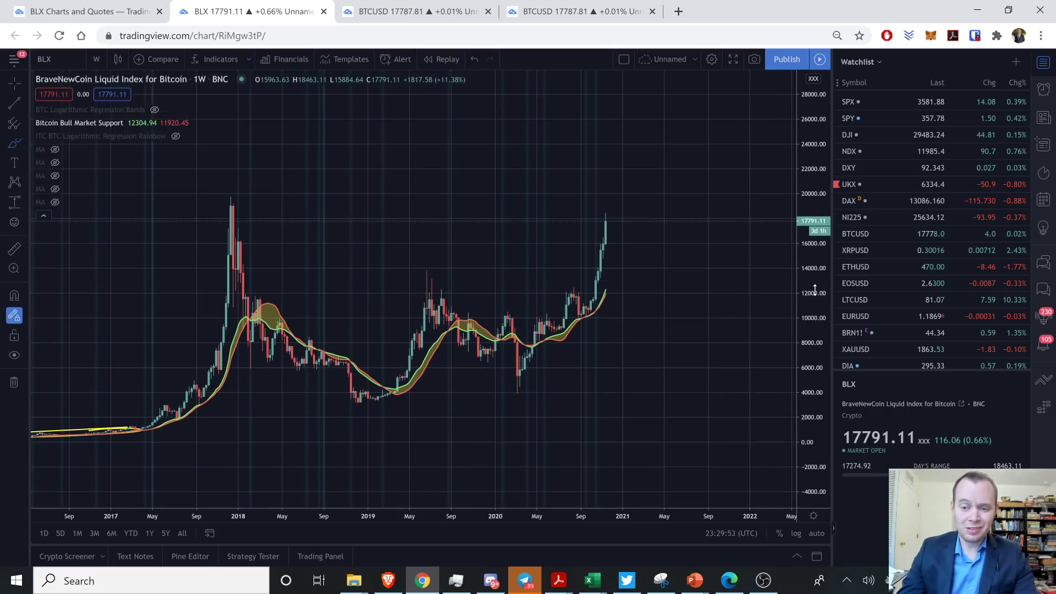